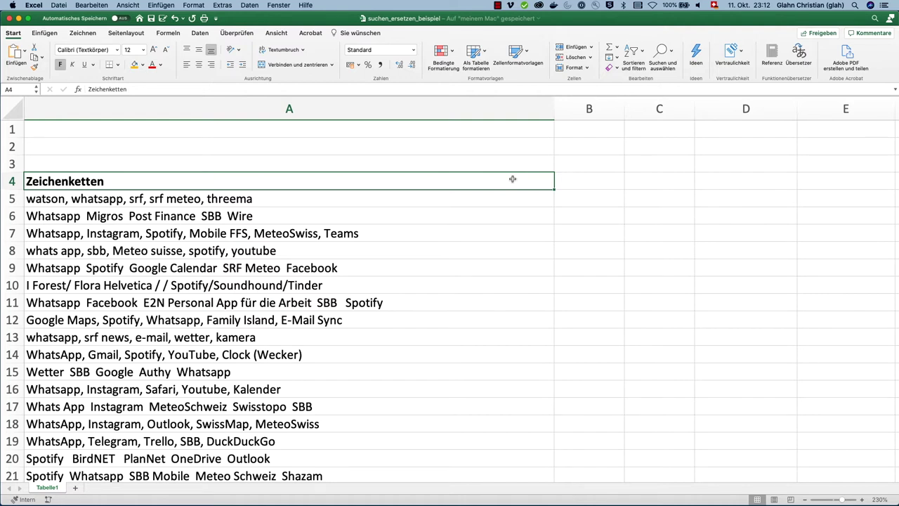
- Bring up Find and Replace for the sheet, then close it without replacing anything
{"action": "left_click", "coordinate": [877, 19]}
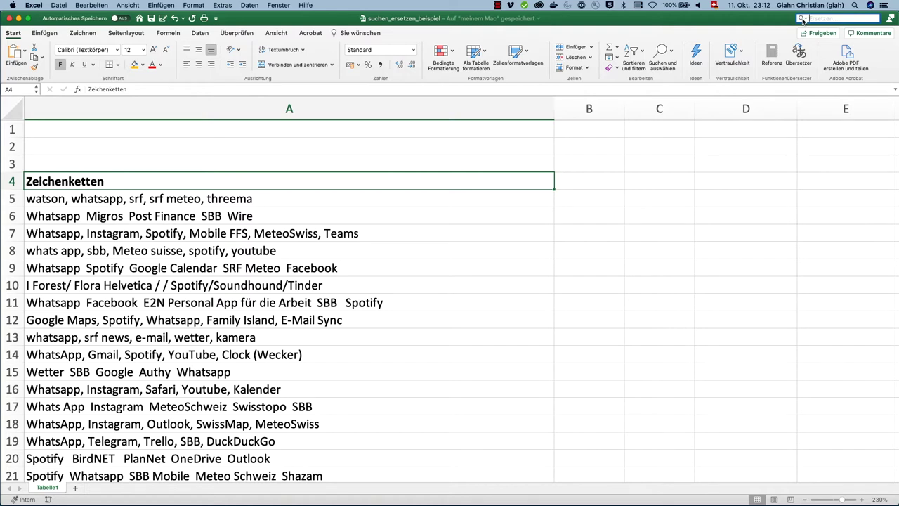
{"action": "left_click", "coordinate": [802, 20]}
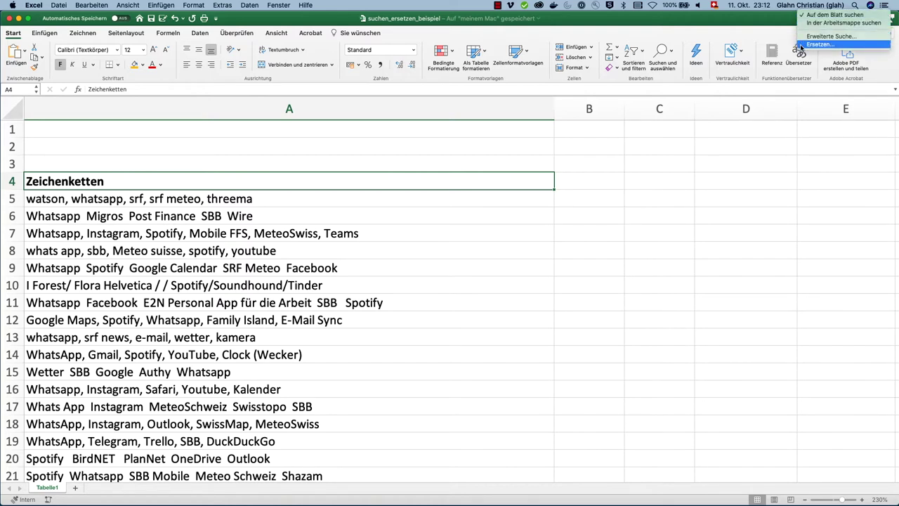
{"action": "left_click", "coordinate": [818, 44]}
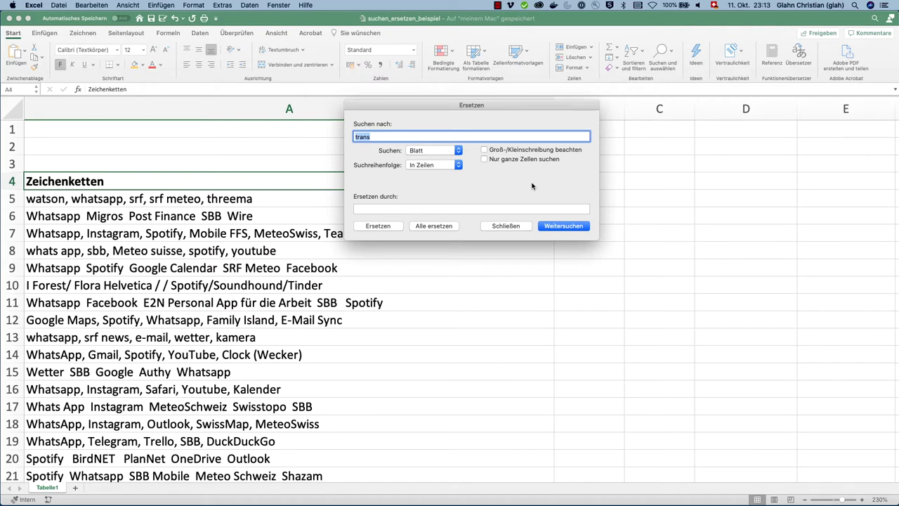
{"action": "left_click", "coordinate": [506, 227]}
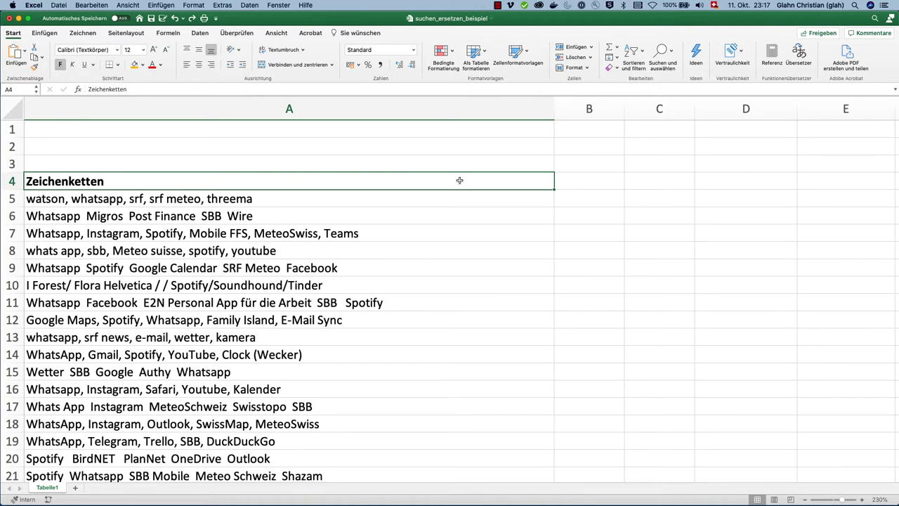
- Auto-fit column A and add the header Identität in B4
{"action": "double_click", "coordinate": [553, 109]}
{"action": "left_click", "coordinate": [461, 181]}
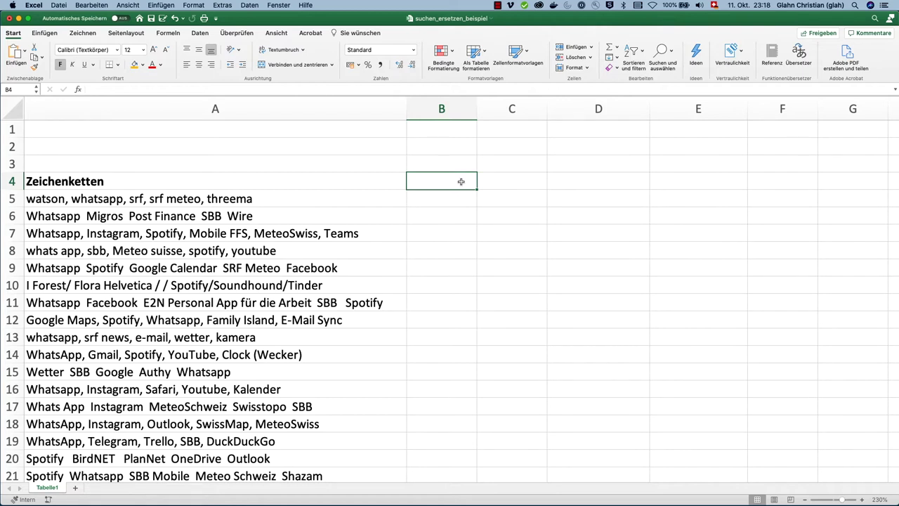
{"action": "type", "text": "Identit"}
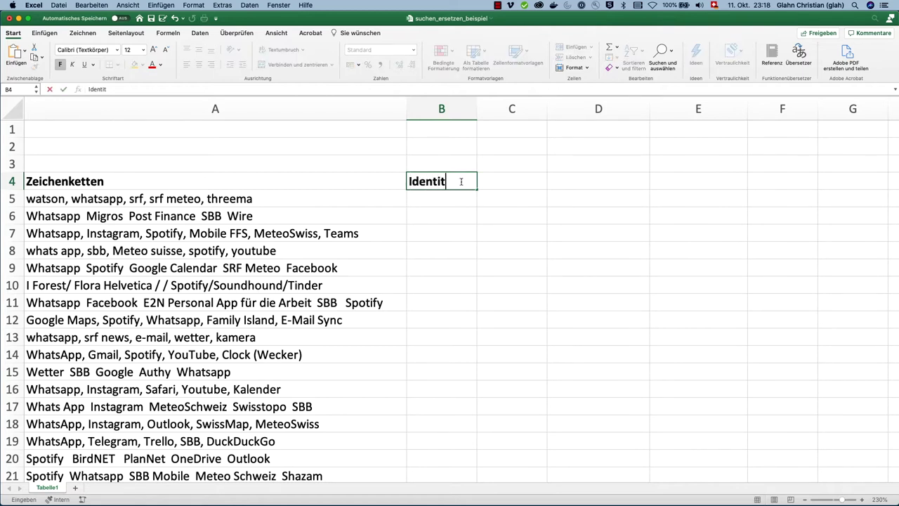
{"action": "type", "text": "ät"}
{"action": "key", "text": "Return"}
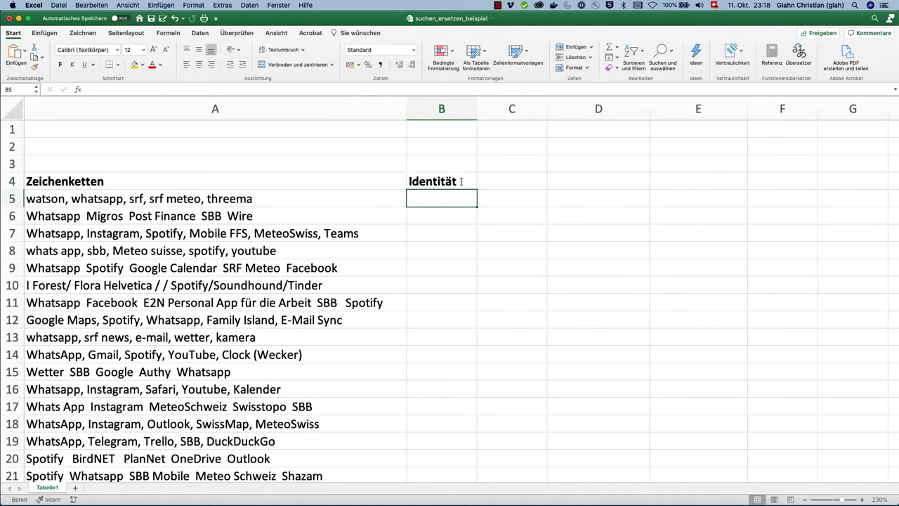
- Enter the spilling formula =A5:A26 in B5 to mirror the strings
{"action": "type", "text": "="}
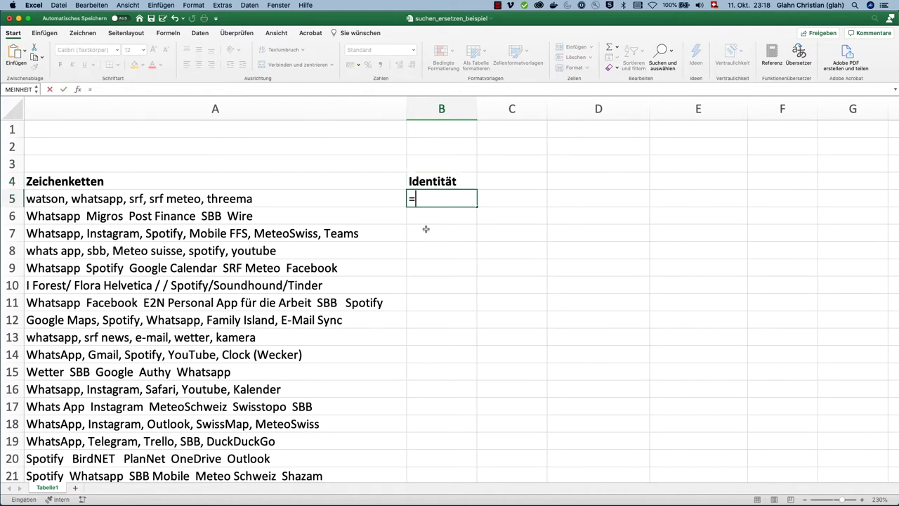
{"action": "key", "text": "Left"}
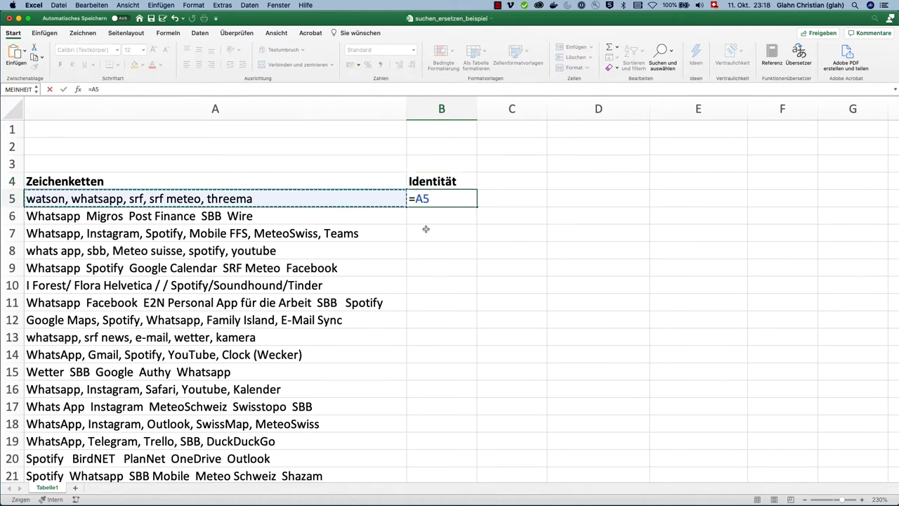
{"action": "key", "text": "super+shift+Down"}
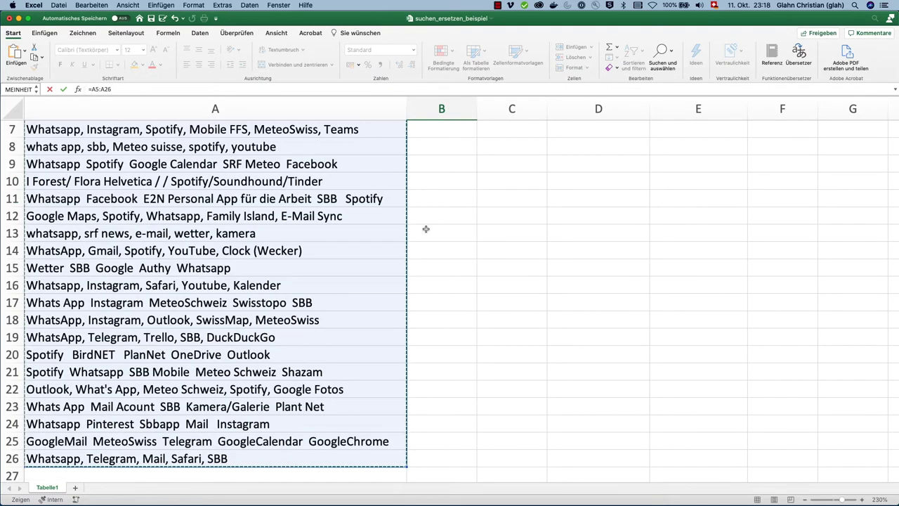
{"action": "key", "text": "Return"}
{"action": "key", "text": "Up"}
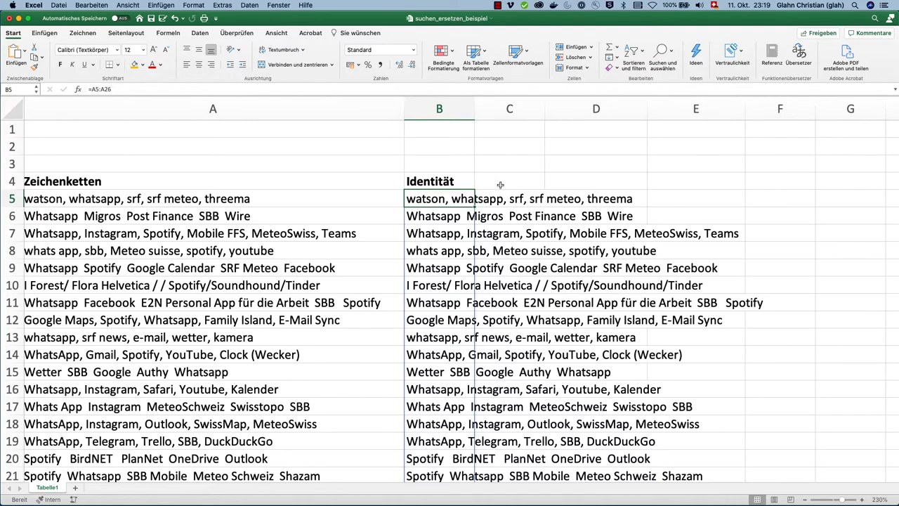
- Head column C with KLEIN and enter =KLEIN(B5#) in C5 to lowercase every string
{"action": "left_click", "coordinate": [500, 182]}
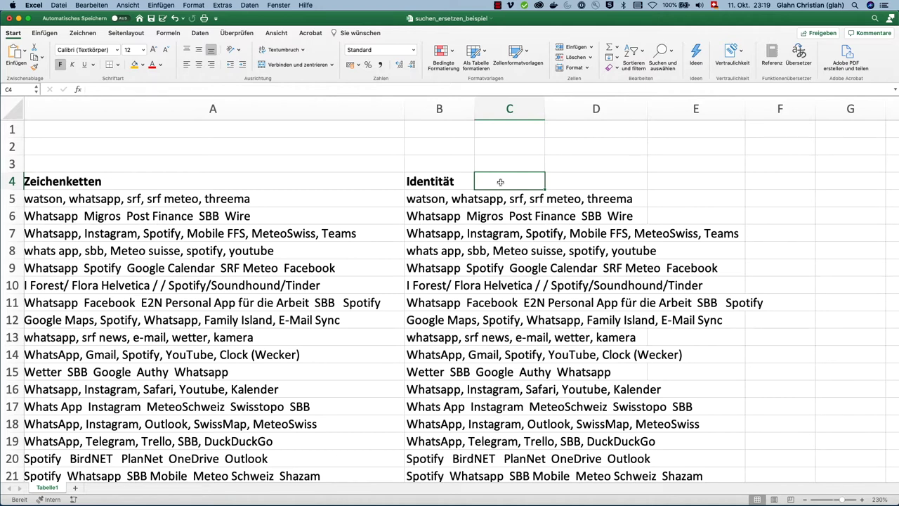
{"action": "type", "text": "KLEI"}
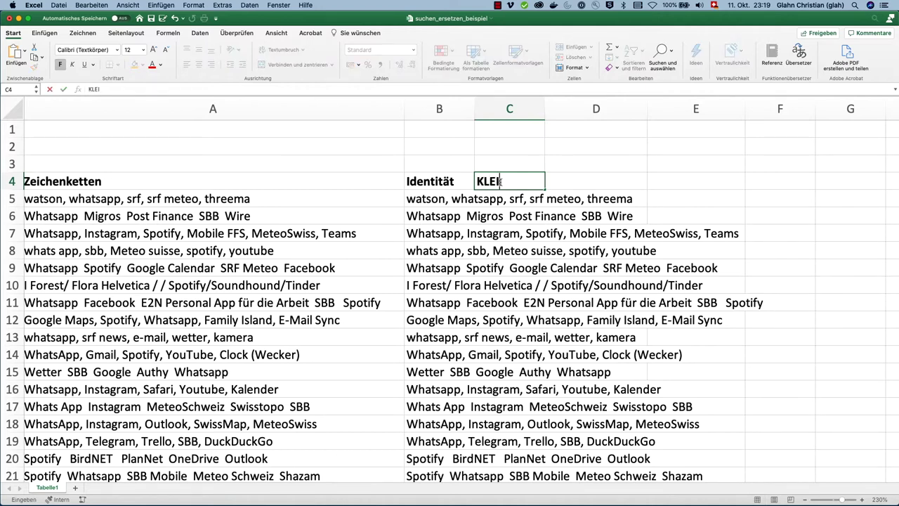
{"action": "type", "text": "N"}
{"action": "key", "text": "Return"}
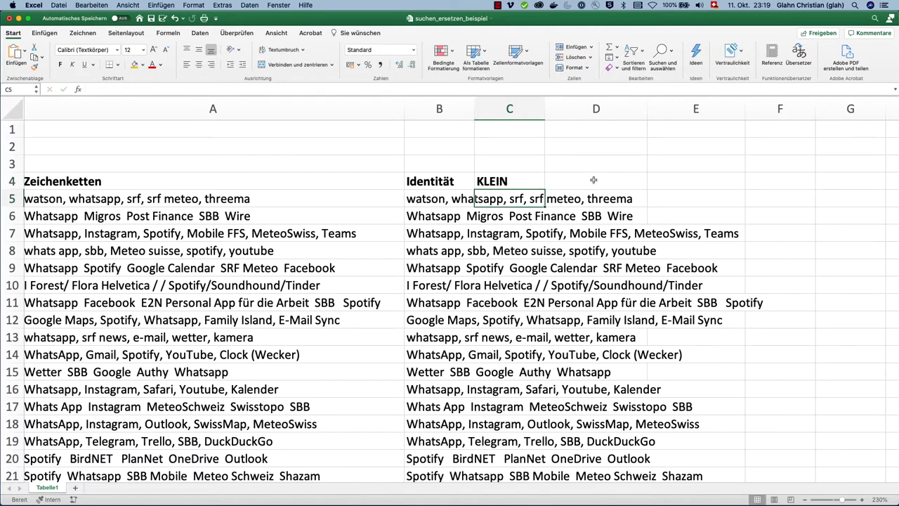
{"action": "type", "text": "=KLEIN"}
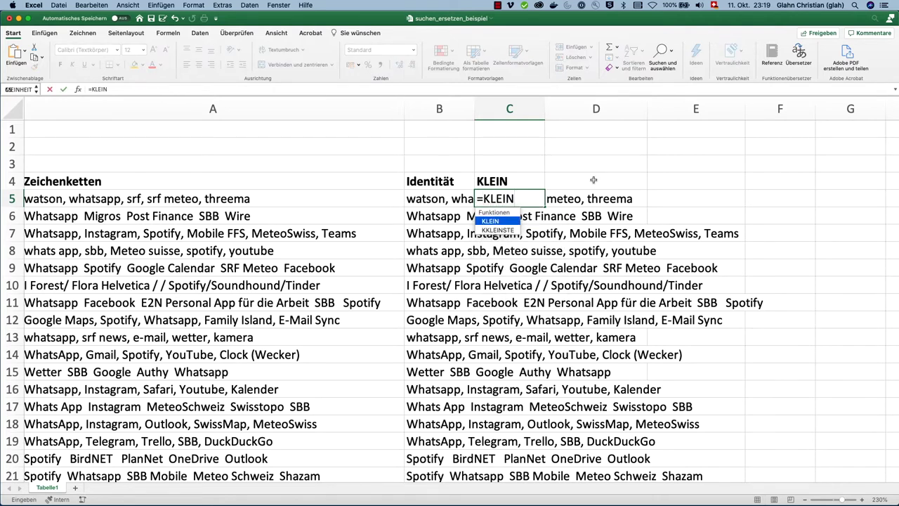
{"action": "type", "text": "("}
{"action": "key", "text": "Left"}
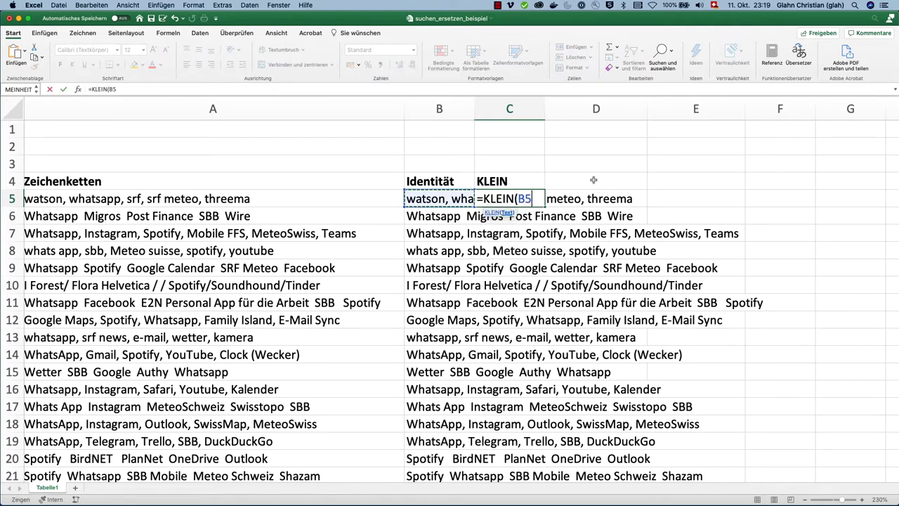
{"action": "type", "text": "#"}
{"action": "key", "text": "Return"}
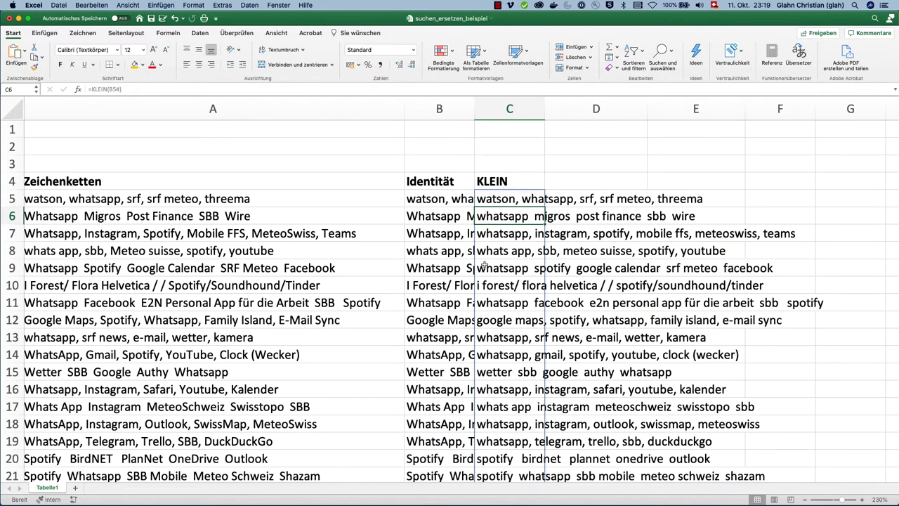
{"action": "left_click", "coordinate": [579, 184]}
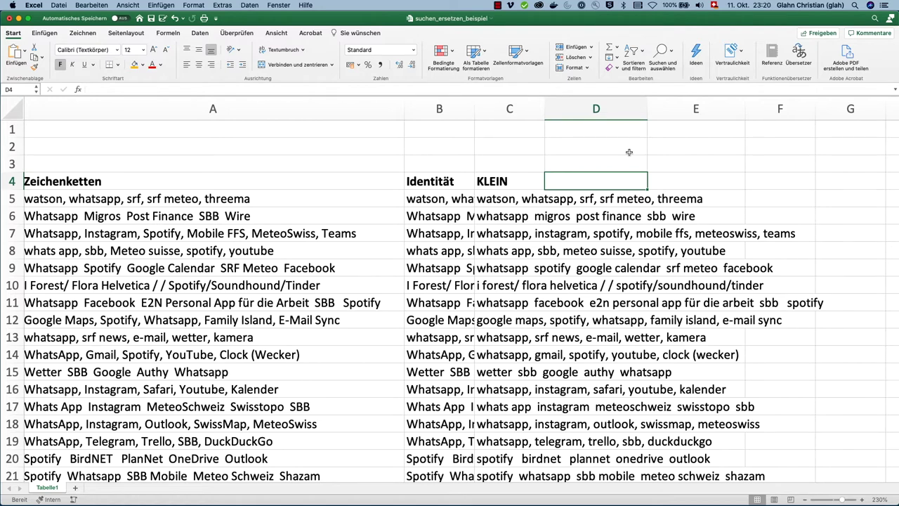
- Label D4 Glätten and enter =GLÄTTEN(C5#) in D5 to strip extra spaces
{"action": "type", "text": "Gl"}
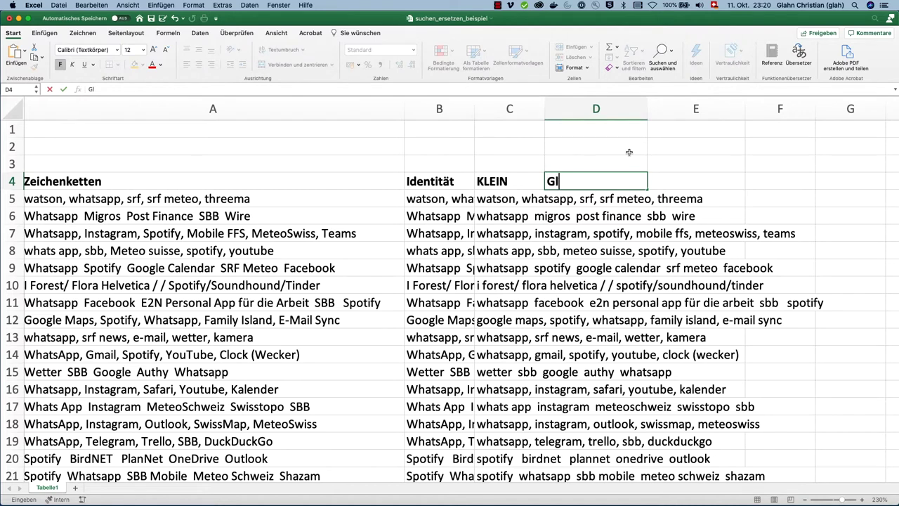
{"action": "type", "text": "ätten"}
{"action": "key", "text": "Return"}
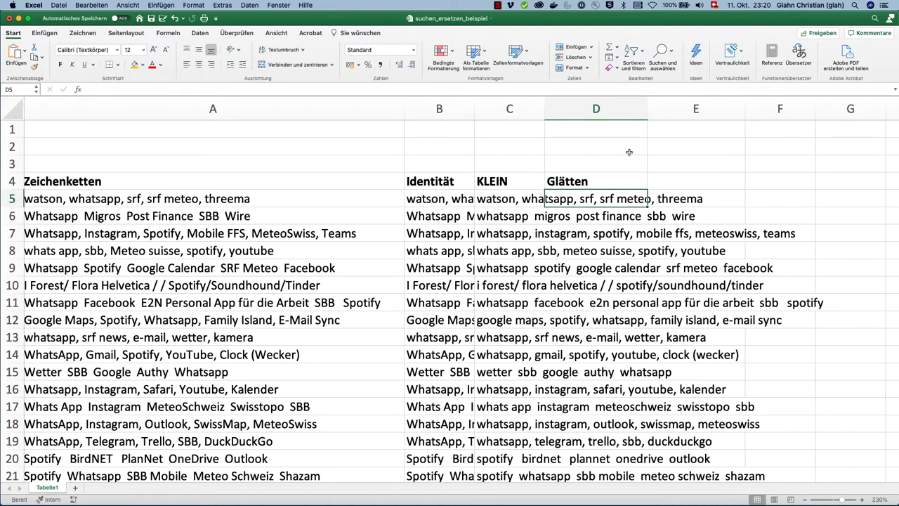
{"action": "type", "text": "=GL"}
{"action": "key", "text": "Tab"}
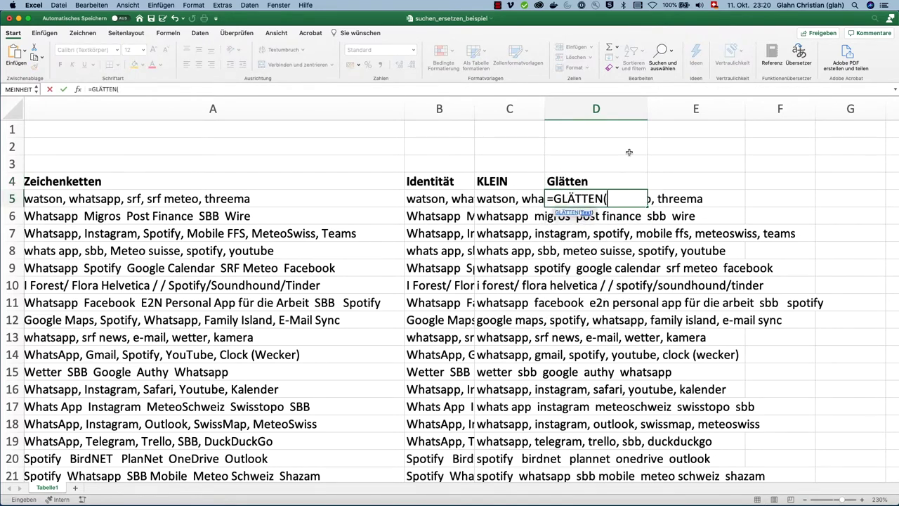
{"action": "key", "text": "Left"}
{"action": "type", "text": "#"}
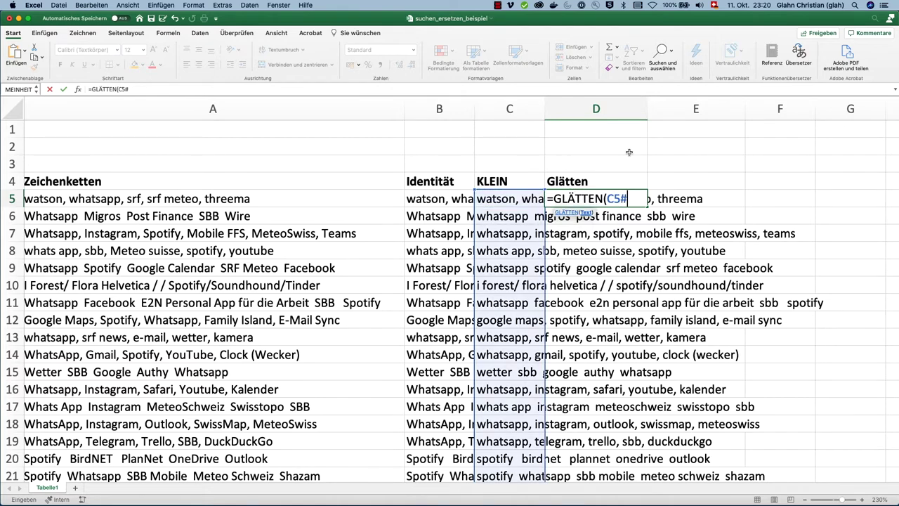
{"action": "type", "text": ")"}
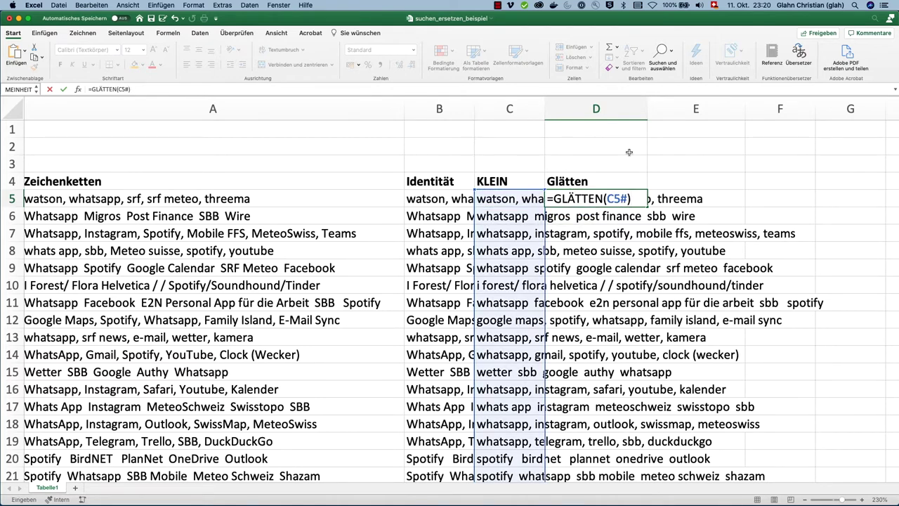
{"action": "key", "text": "Return"}
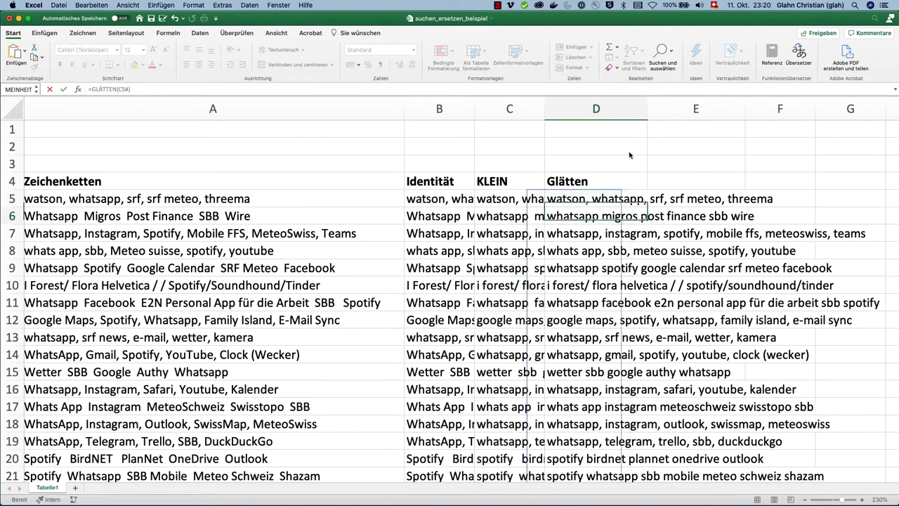
{"action": "key", "text": "Up"}
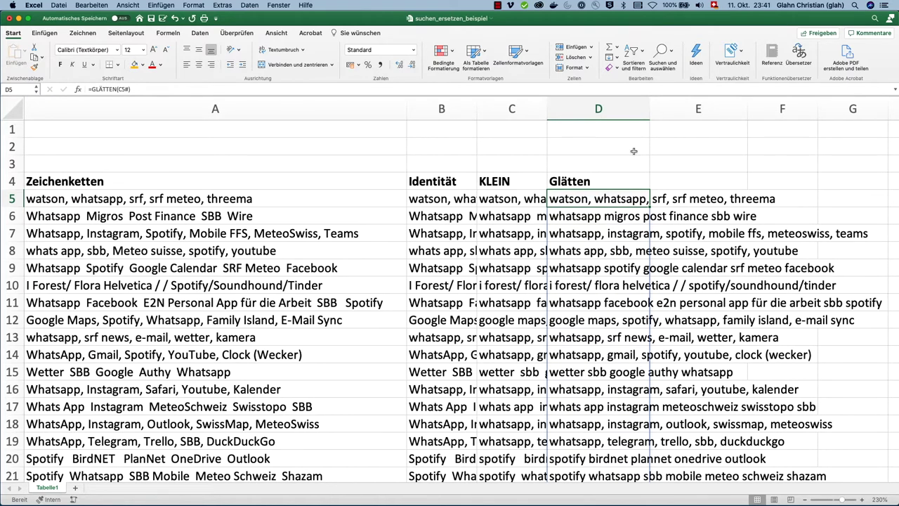
- Label D1 Suchvektor and D2 Ersetzungsvektor
{"action": "left_click", "coordinate": [626, 130]}
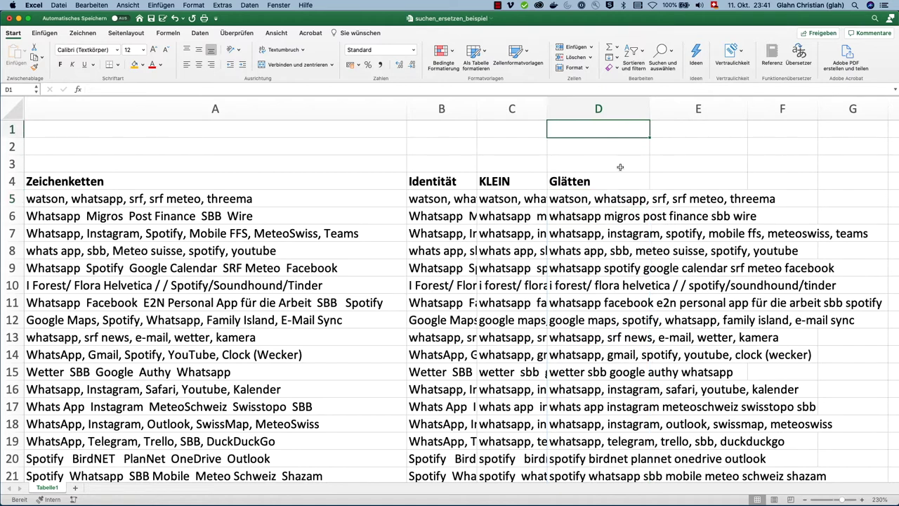
{"action": "type", "text": "Suchvek"}
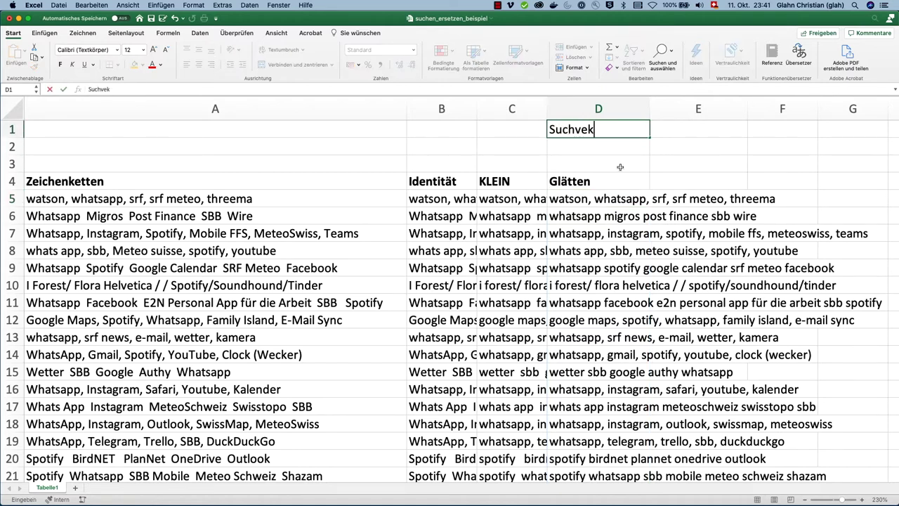
{"action": "type", "text": "tor"}
{"action": "key", "text": "Return"}
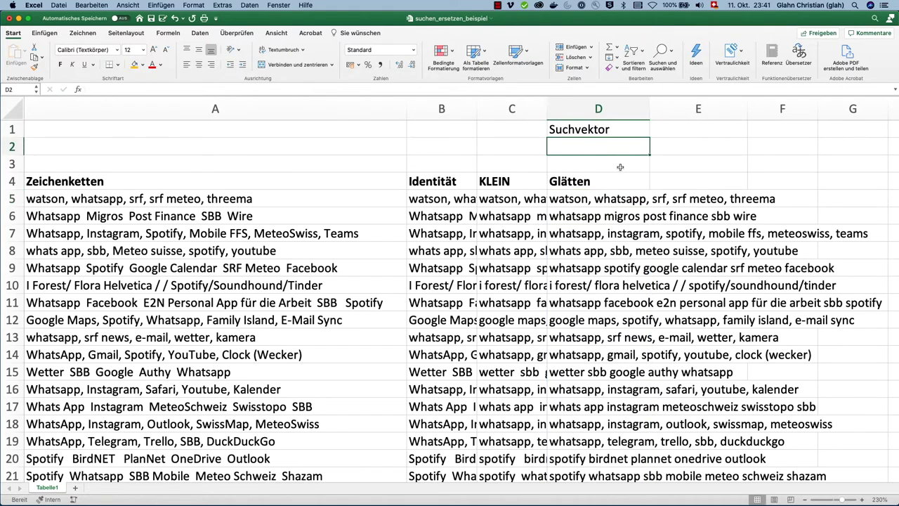
{"action": "type", "text": "Ers"}
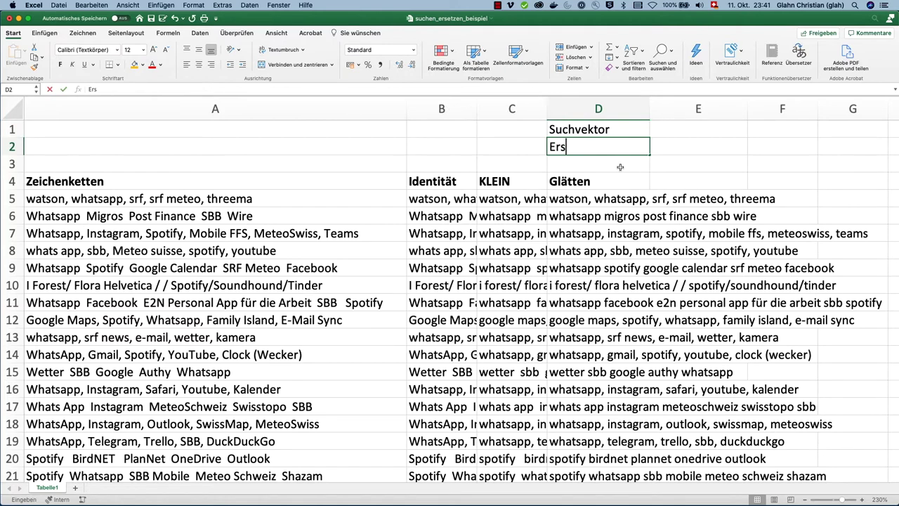
{"action": "type", "text": "etzungs"}
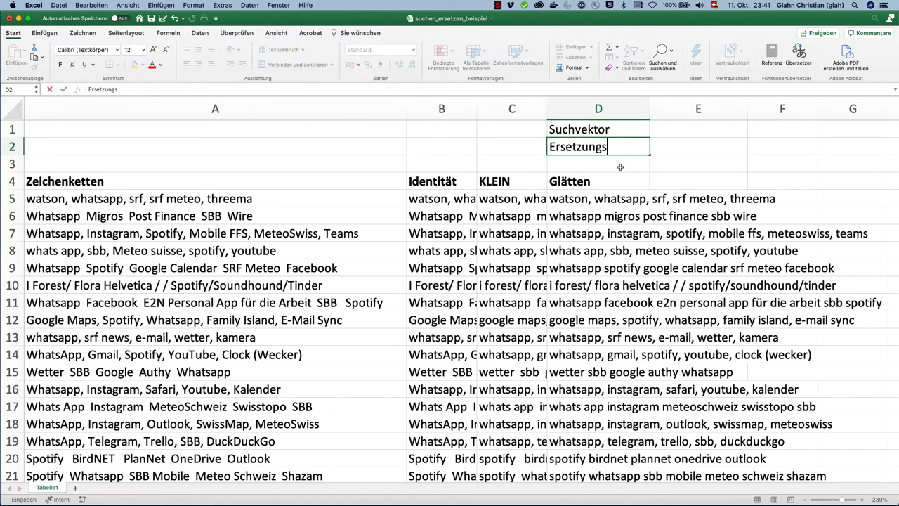
{"action": "type", "text": "vektor"}
{"action": "key", "text": "Return"}
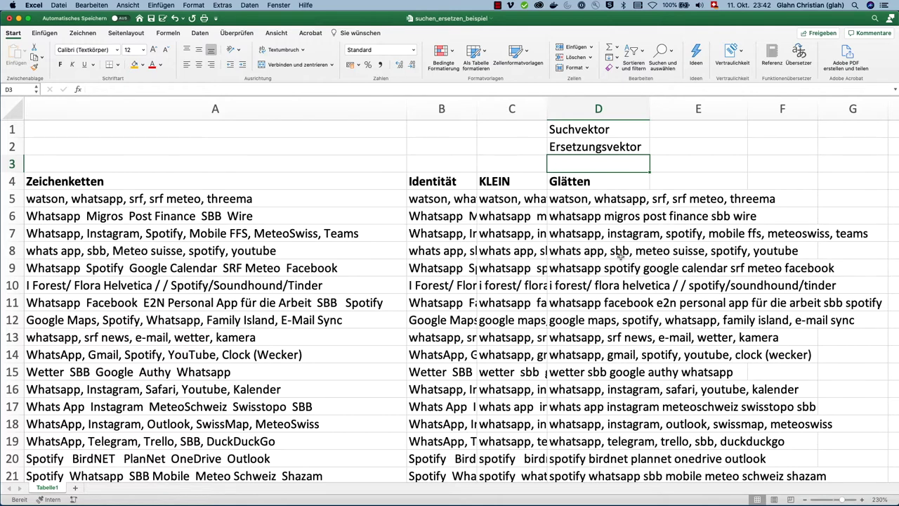
{"action": "left_click", "coordinate": [616, 270]}
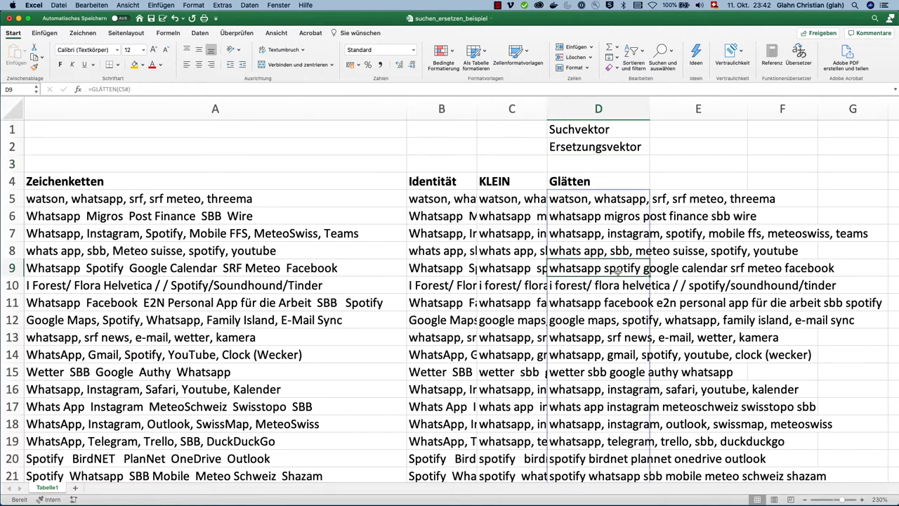
- Enter the search text 'whats app' in E1 and the replacement 'whatsapp' in E2
{"action": "left_click", "coordinate": [701, 130]}
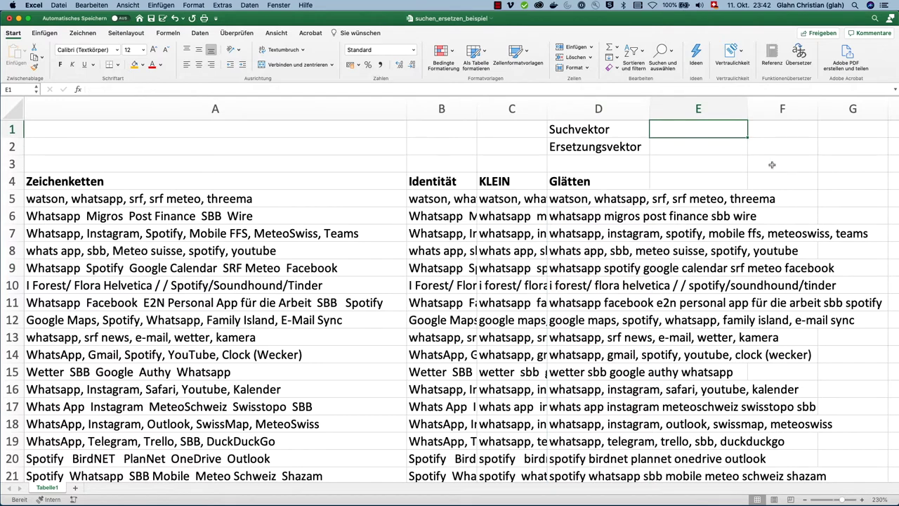
{"action": "type", "text": "wha"}
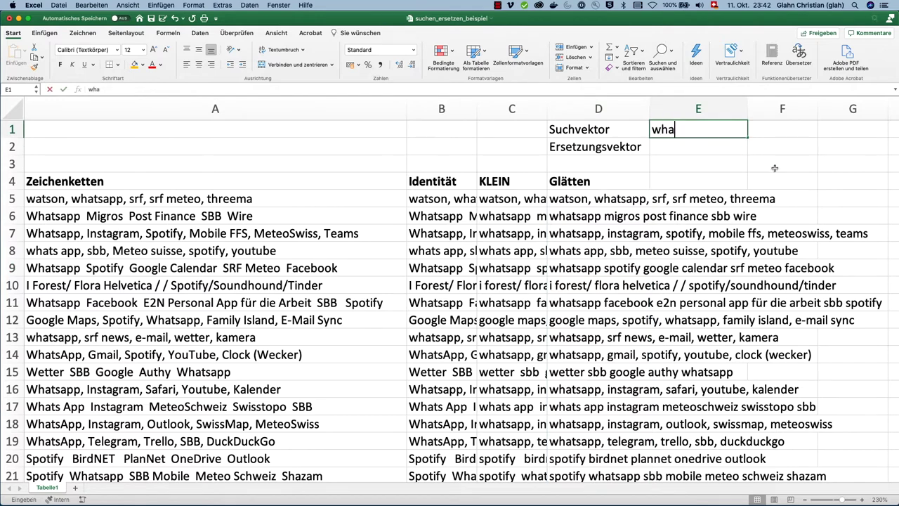
{"action": "type", "text": "ts app"}
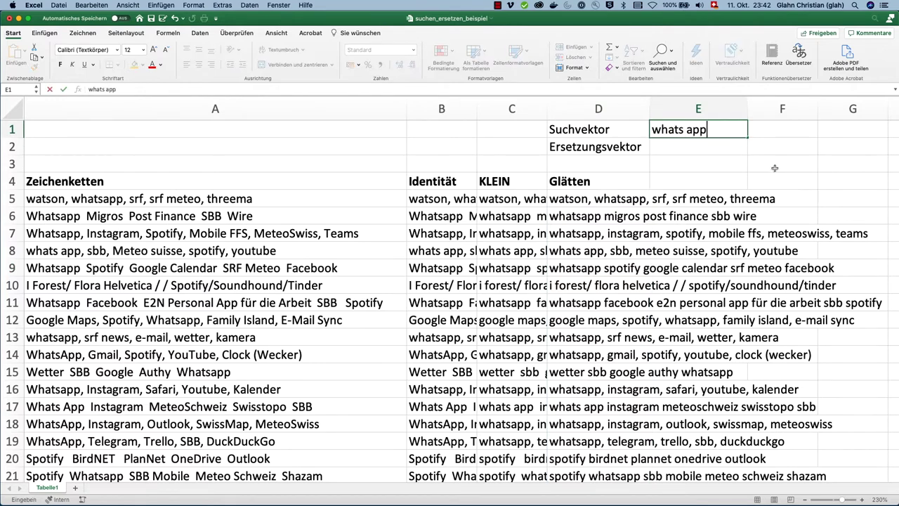
{"action": "key", "text": "Return"}
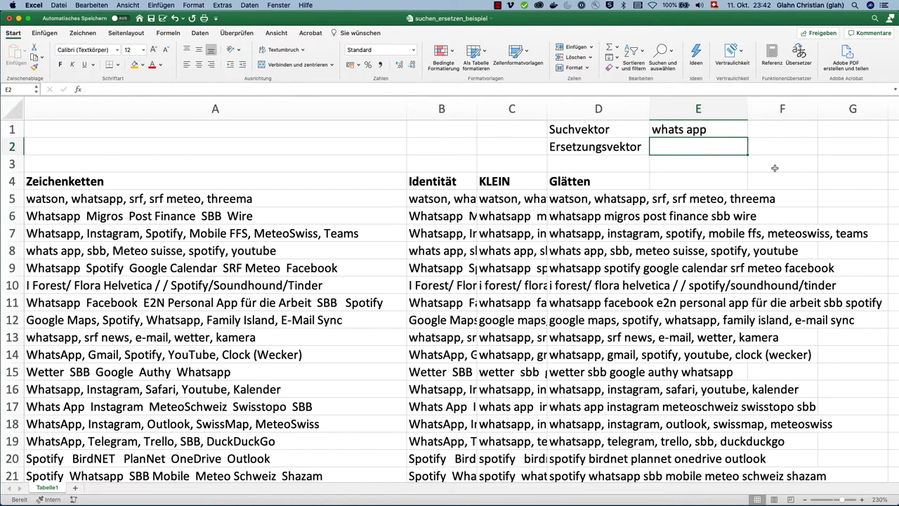
{"action": "type", "text": "whatsap"}
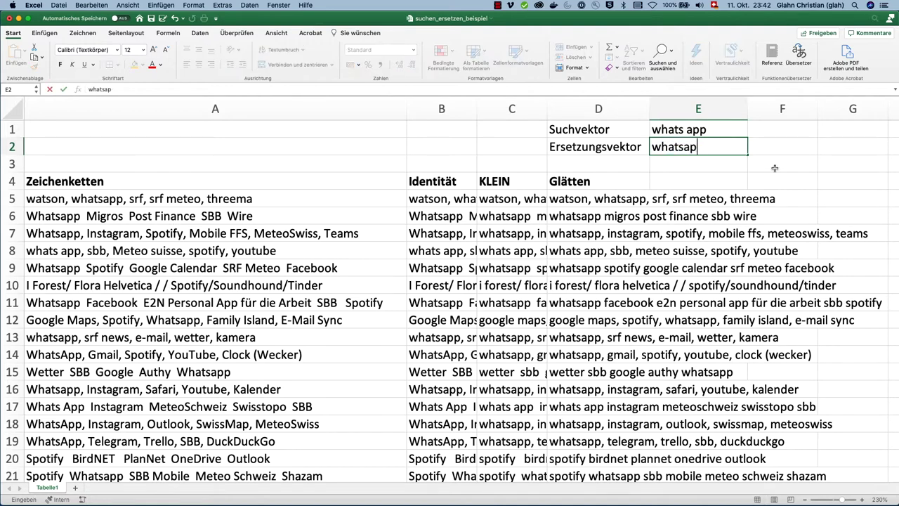
{"action": "type", "text": "p"}
{"action": "key", "text": "Return"}
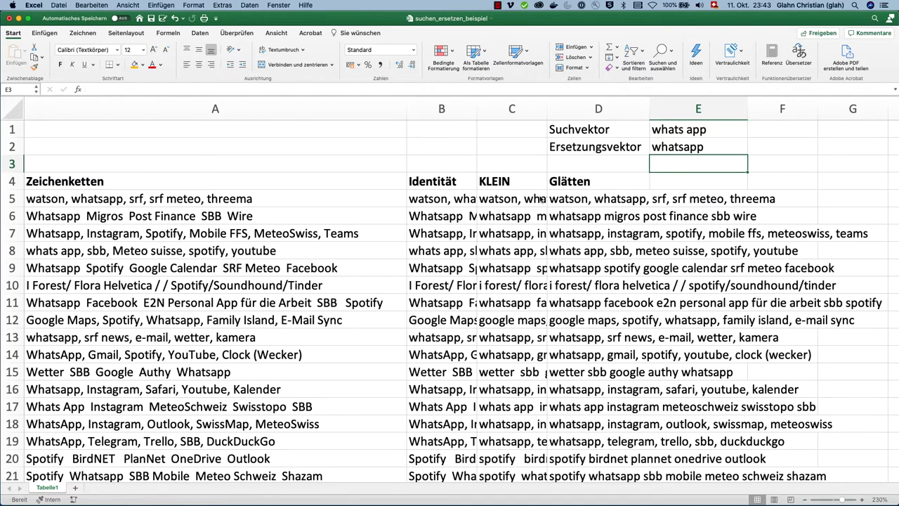
- Enter =WECHSELN(D5#;E1;E2) in E5 so 'whats app' becomes 'whatsapp' down the column
{"action": "key", "text": "Down"}
{"action": "key", "text": "Down"}
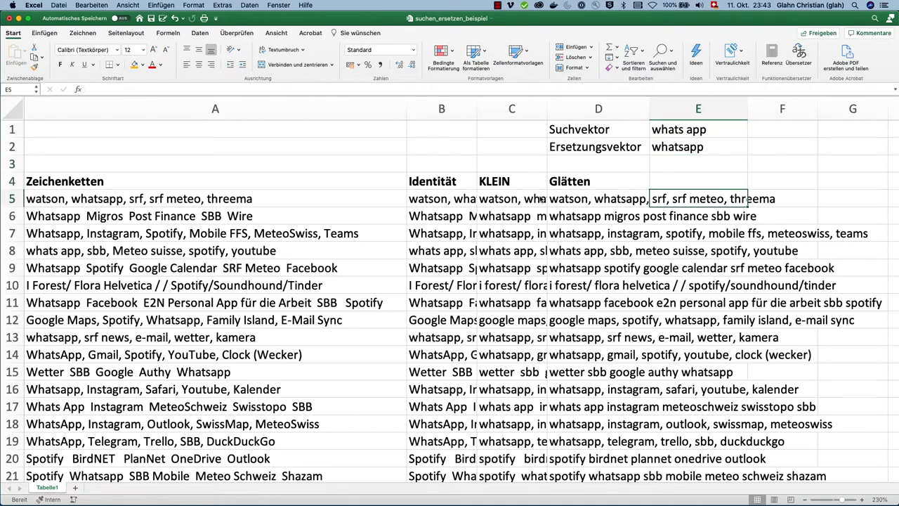
{"action": "type", "text": "=wech"}
{"action": "key", "text": "Tab"}
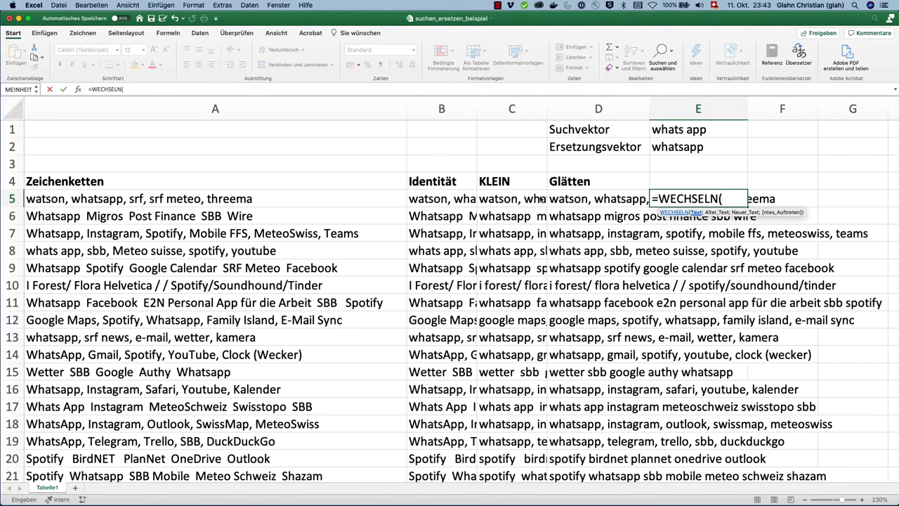
{"action": "left_click", "coordinate": [547, 199]}
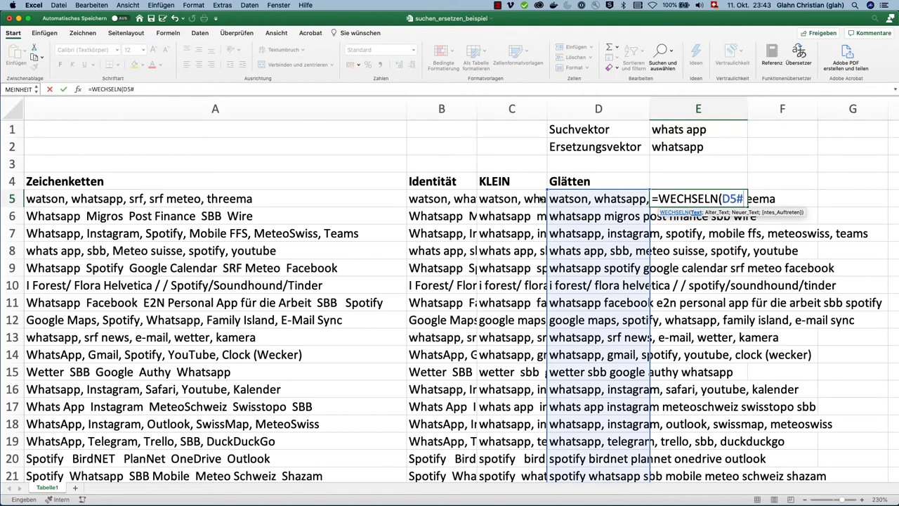
{"action": "type", "text": ";"}
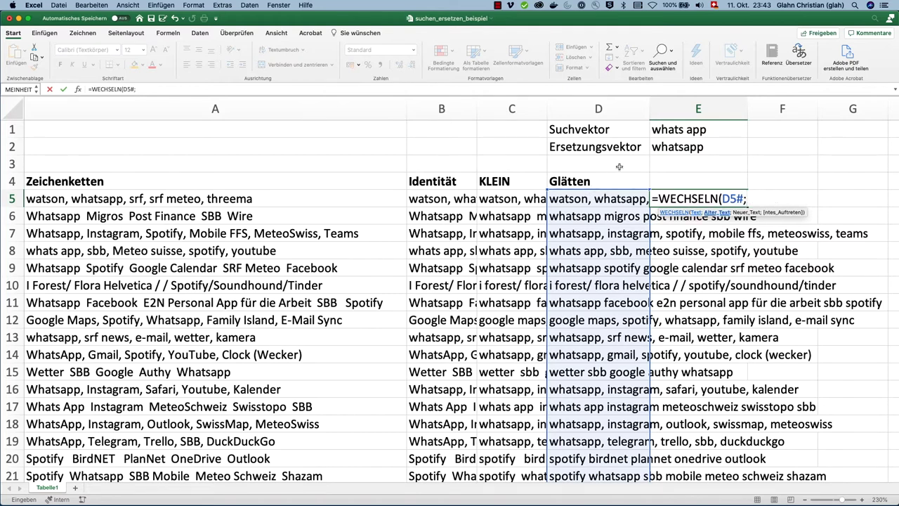
{"action": "left_click", "coordinate": [677, 129]}
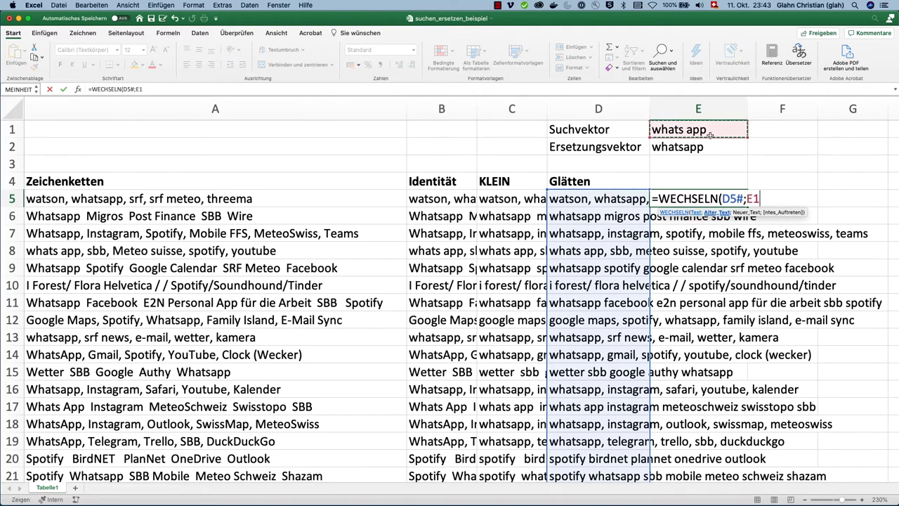
{"action": "type", "text": ";"}
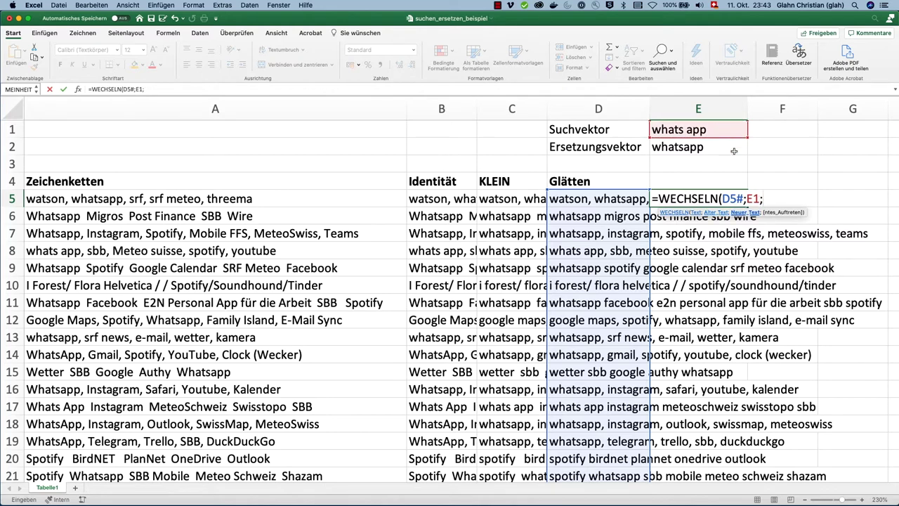
{"action": "left_click", "coordinate": [735, 154]}
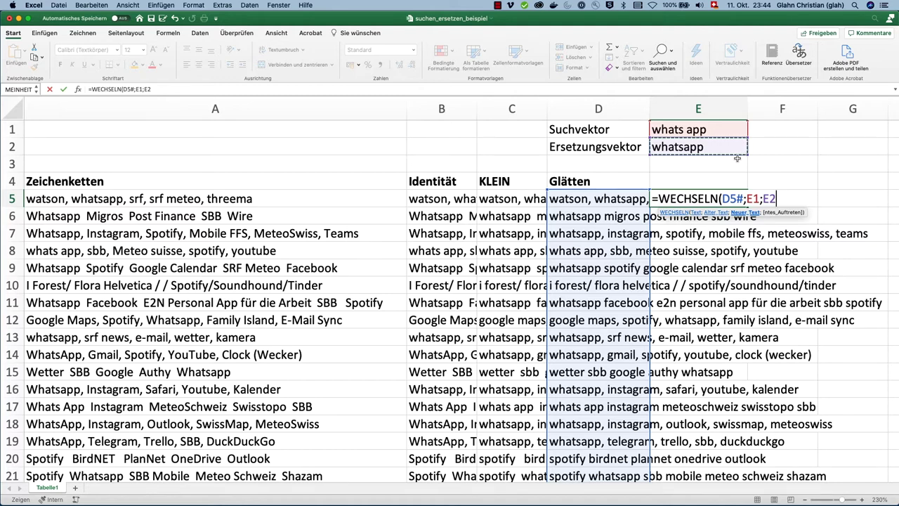
{"action": "type", "text": ")"}
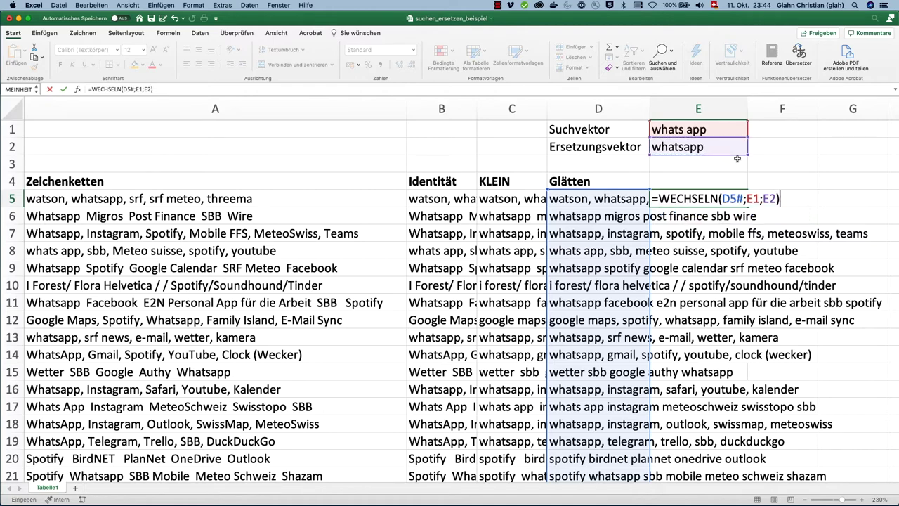
{"action": "key", "text": "Return"}
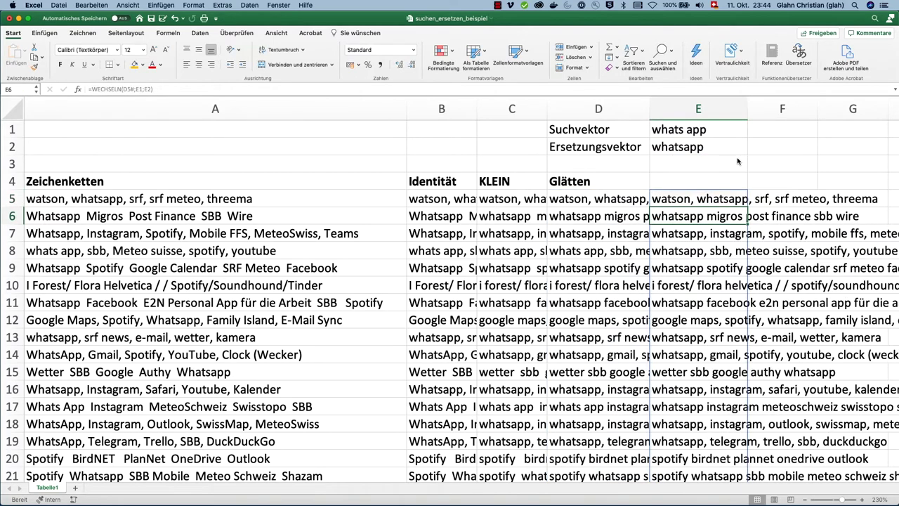
{"action": "scroll", "coordinate": [737, 161], "scroll_direction": "right", "scroll_amount": 2}
{"action": "scroll", "coordinate": [737, 161], "scroll_direction": "right", "scroll_amount": 2}
{"action": "scroll", "coordinate": [737, 161], "scroll_direction": "right", "scroll_amount": 2}
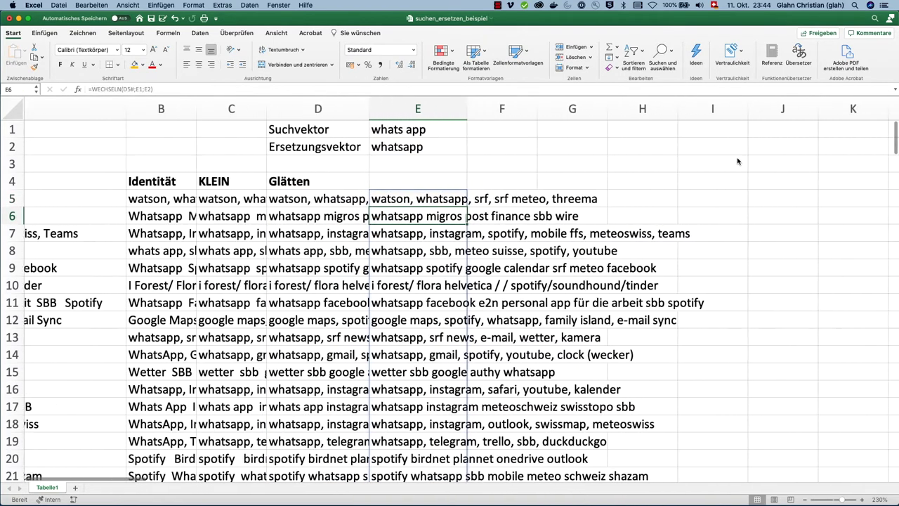
{"action": "scroll", "coordinate": [737, 161], "scroll_direction": "right", "scroll_amount": 2}
{"action": "scroll", "coordinate": [737, 162], "scroll_direction": "right", "scroll_amount": 1}
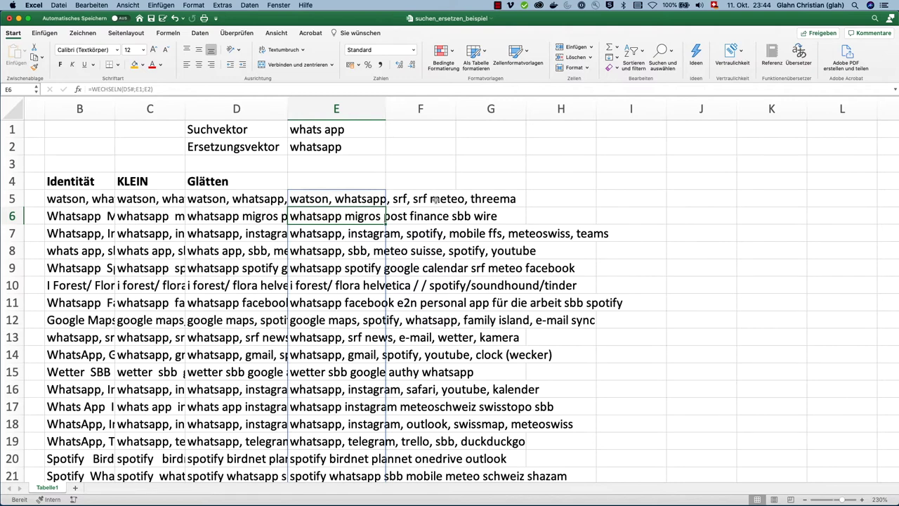
- Enter the search term 'srf meteo' in F1 and the replacement 'srf-meteo' in F2
{"action": "left_click", "coordinate": [430, 130]}
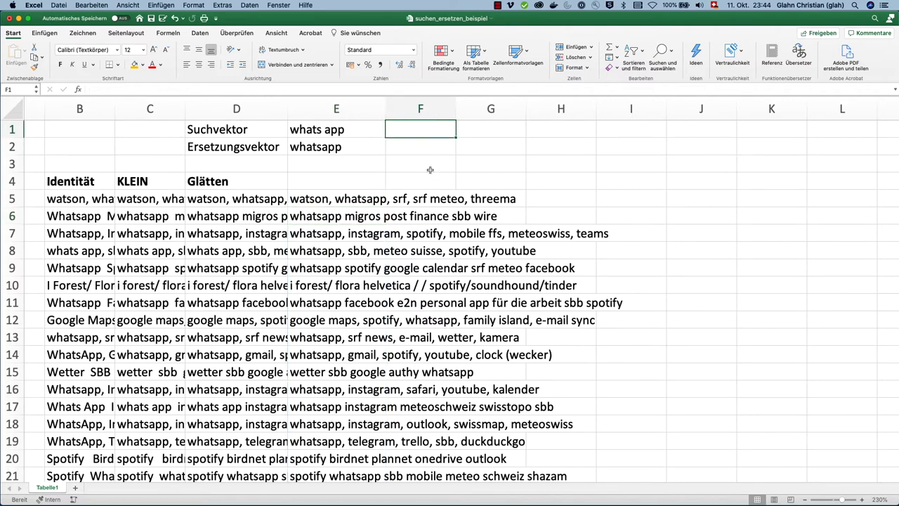
{"action": "type", "text": "srf "}
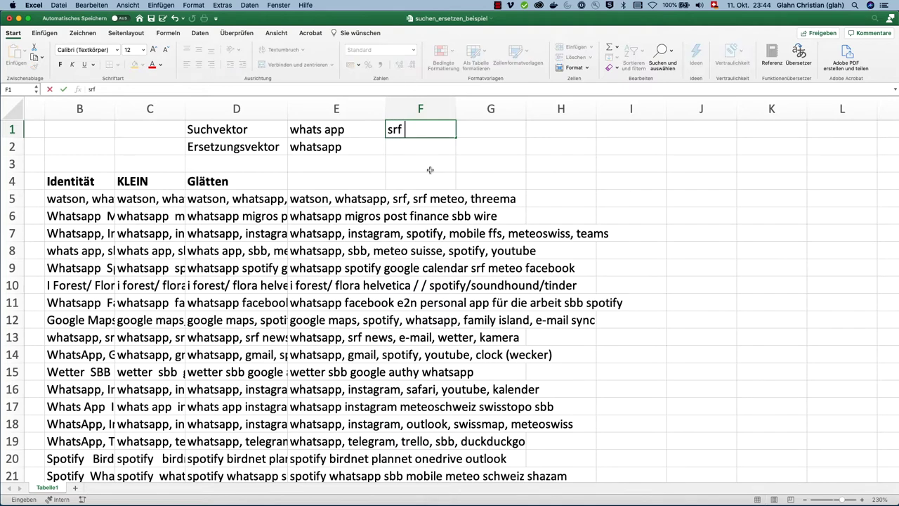
{"action": "type", "text": "meteo"}
{"action": "key", "text": "Return"}
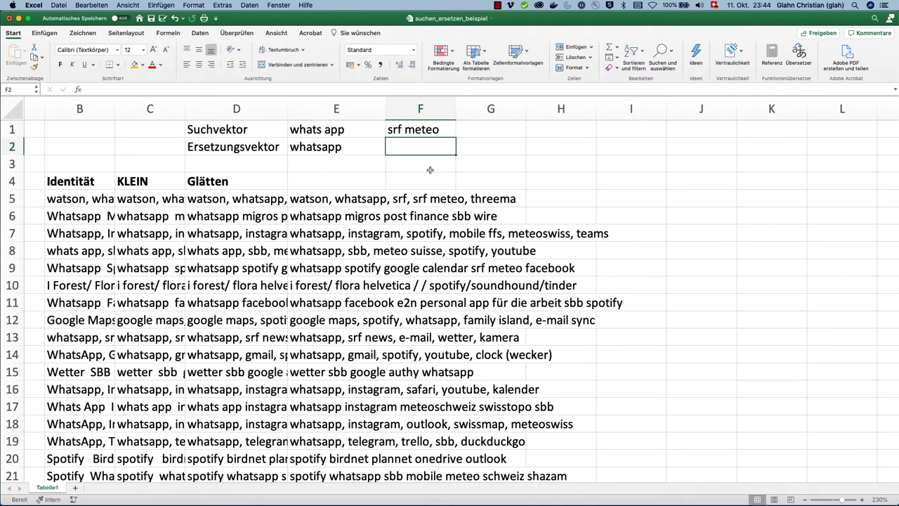
{"action": "type", "text": "srf"}
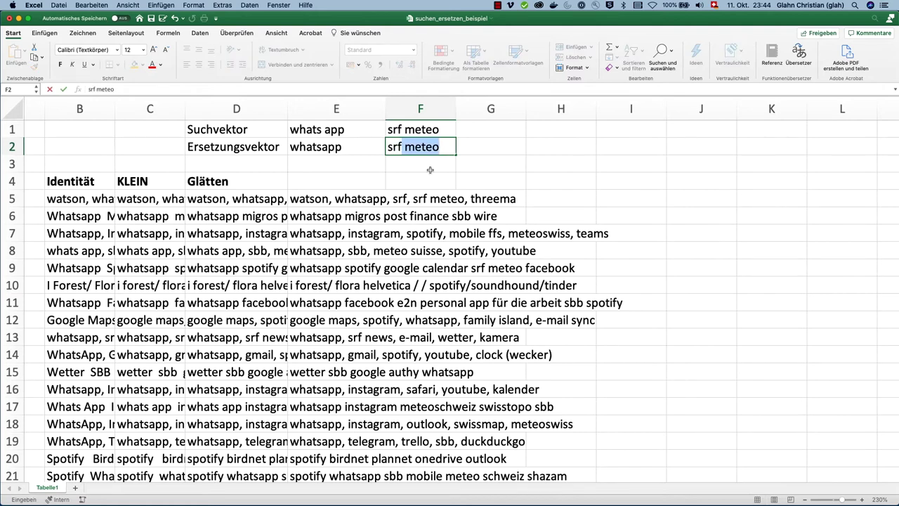
{"action": "key", "text": "BackSpace"}
{"action": "key", "text": "BackSpace"}
{"action": "type", "text": "-mete"}
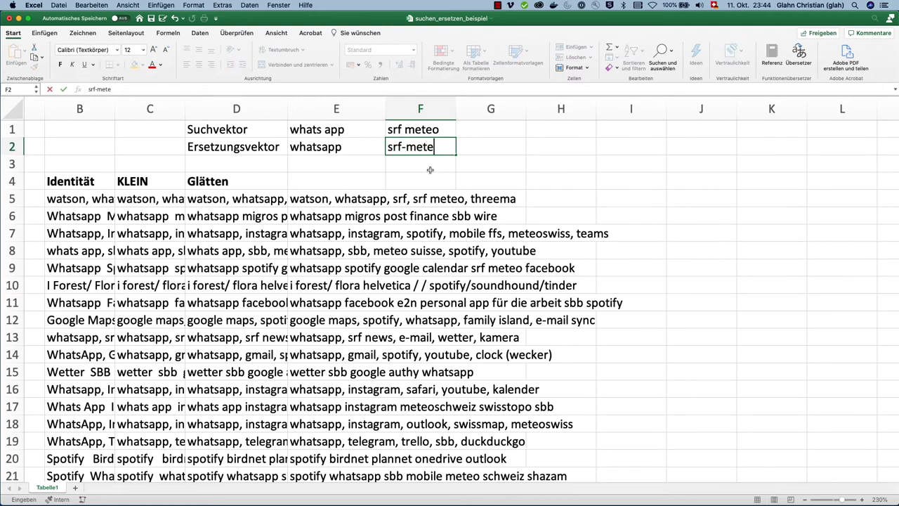
{"action": "type", "text": "o"}
{"action": "key", "text": "Return"}
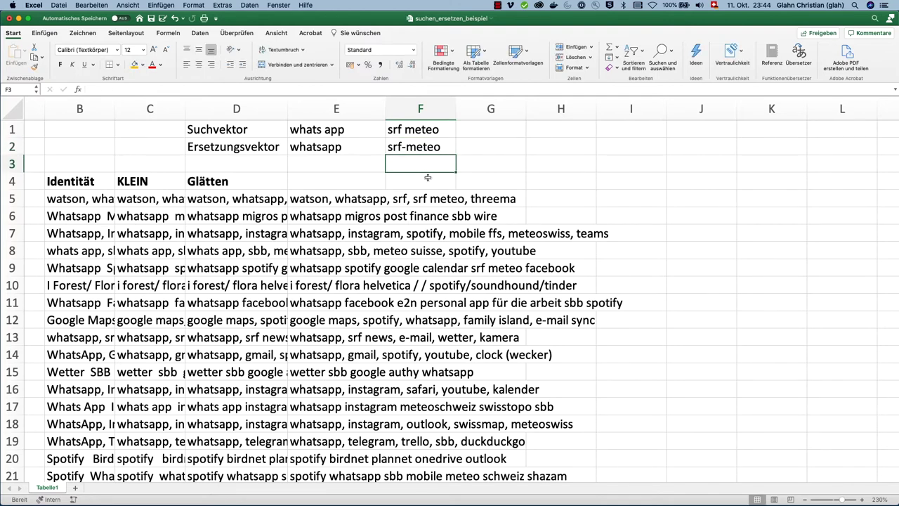
- Review the WECHSELN results in E5, E7 and E10
{"action": "left_click", "coordinate": [302, 202]}
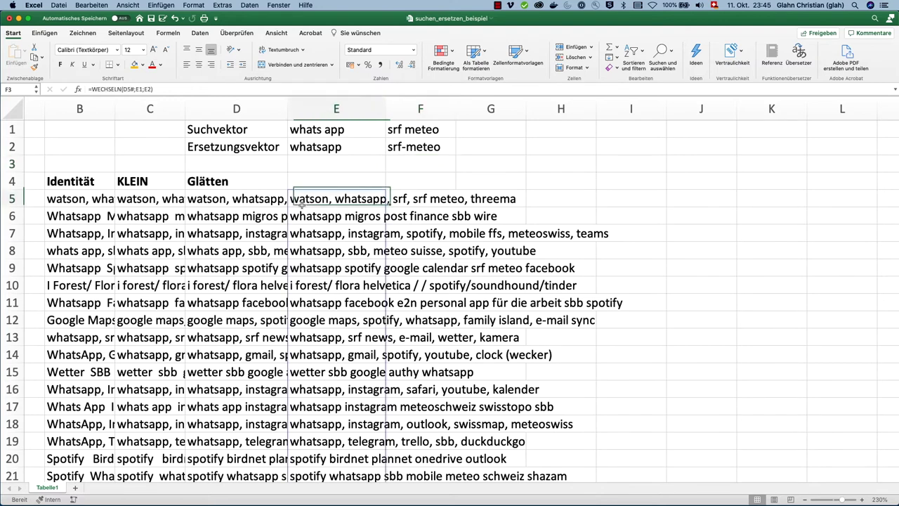
{"action": "left_click", "coordinate": [305, 237]}
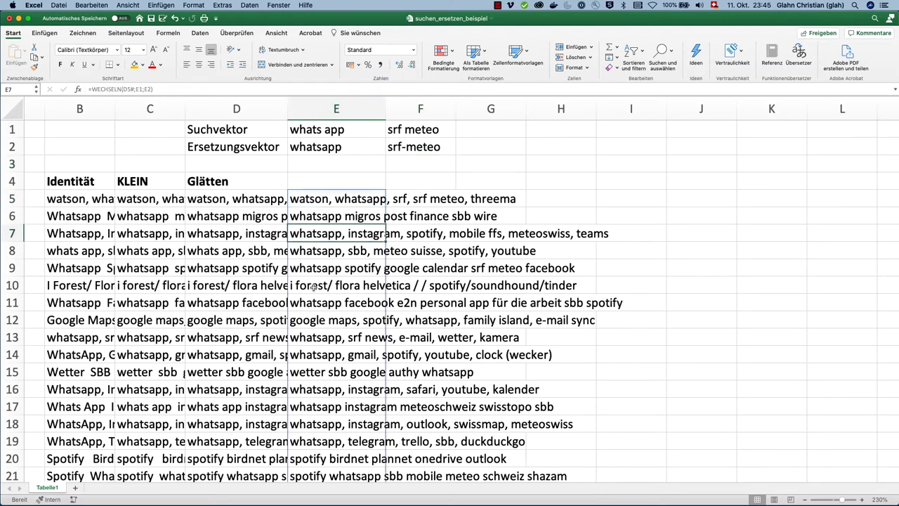
{"action": "left_click", "coordinate": [313, 286]}
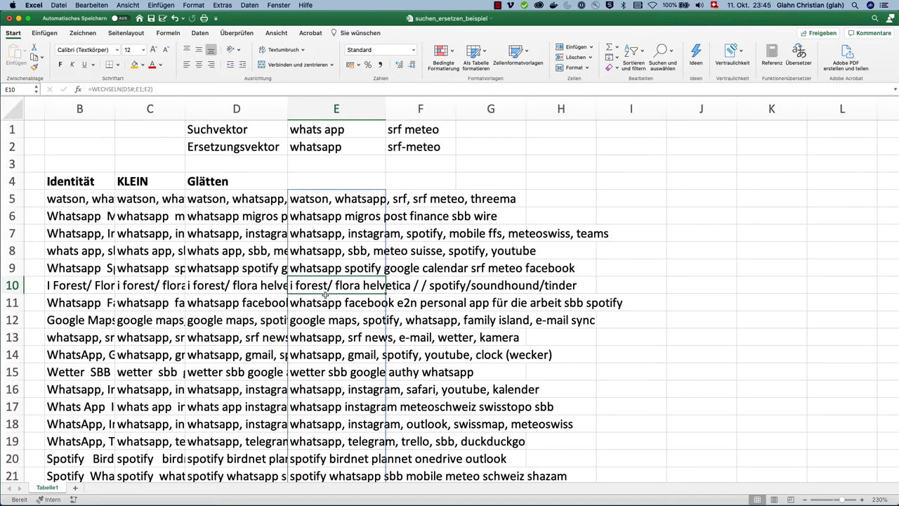
- Add a comma in G1 and a slash in H1 as search terms, committing replacements in G2 and H2
{"action": "left_click", "coordinate": [503, 130]}
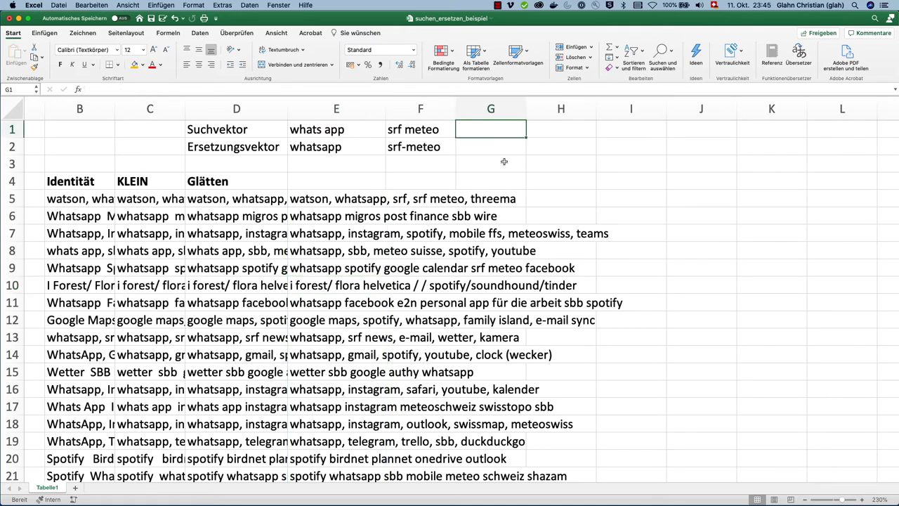
{"action": "type", "text": ","}
{"action": "key", "text": "Tab"}
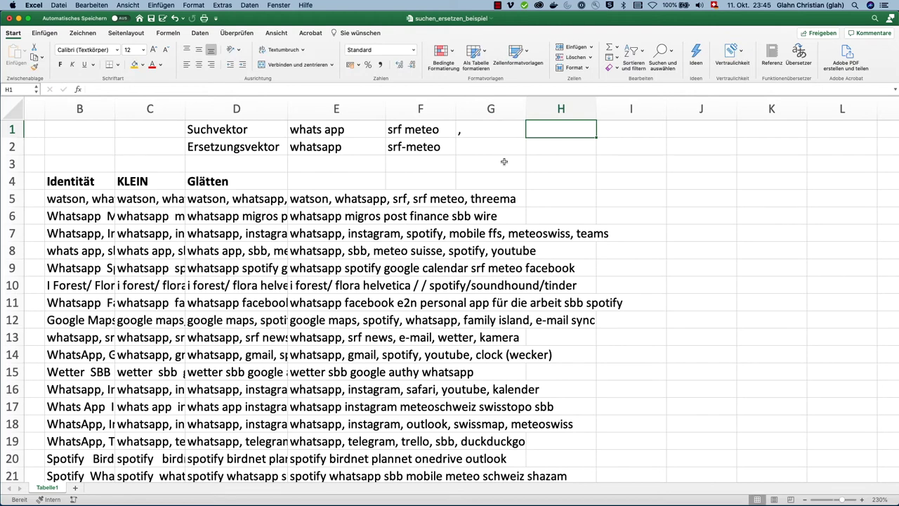
{"action": "type", "text": "/"}
{"action": "key", "text": "Return"}
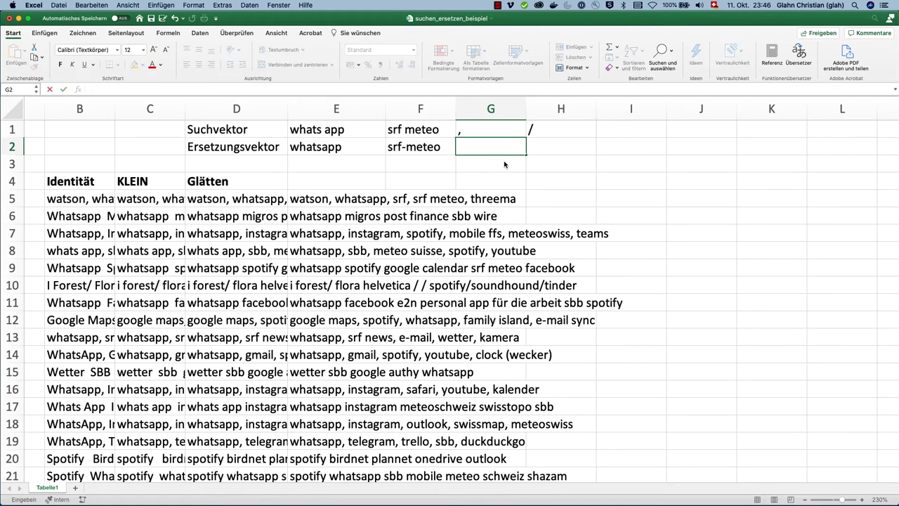
{"action": "key", "text": "Tab"}
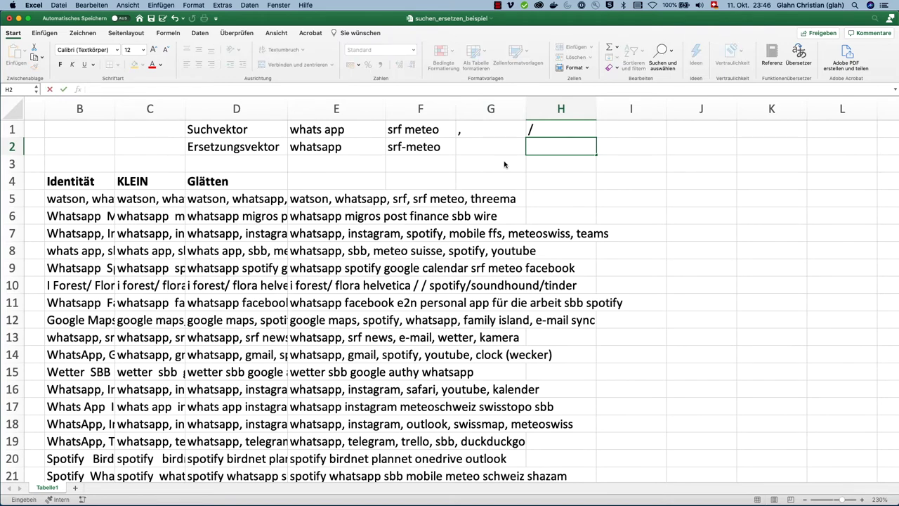
{"action": "left_click", "coordinate": [505, 164]}
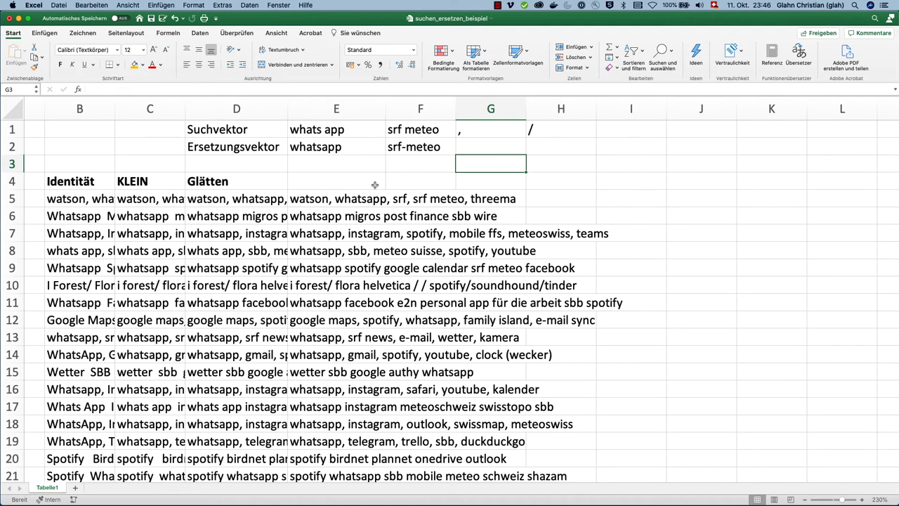
- Fill the E5 WECHSELN formula right into F5:H5 and check the chained result in H10
{"action": "left_click", "coordinate": [329, 200]}
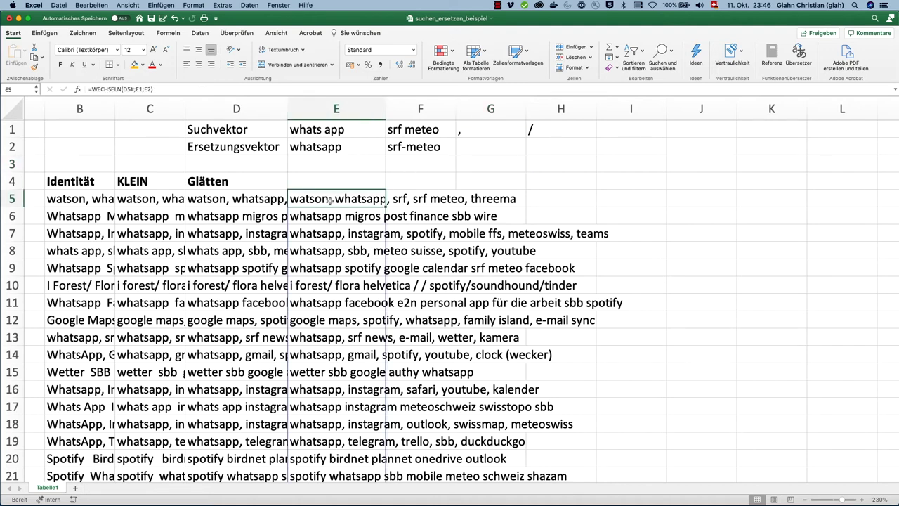
{"action": "left_click_drag", "start_coordinate": [387, 205], "coordinate": [535, 195]}
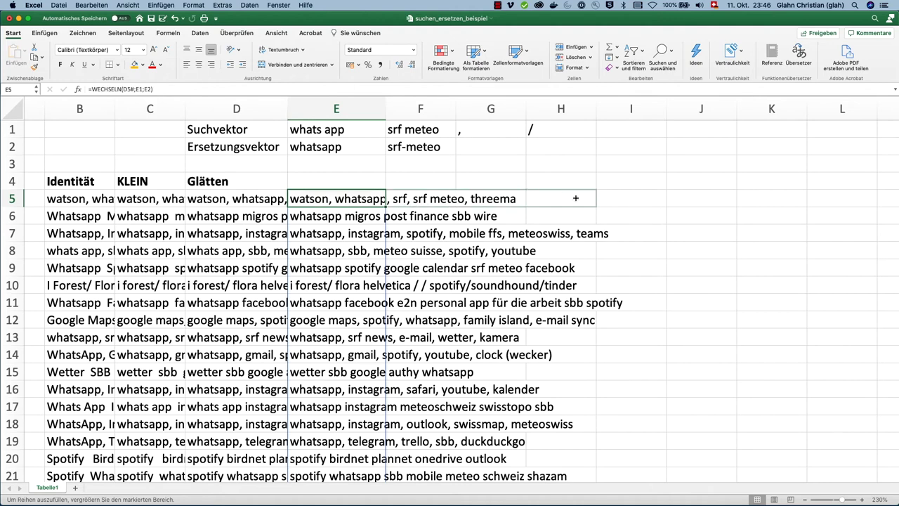
{"action": "left_click_drag", "start_coordinate": [535, 195], "coordinate": [575, 199]}
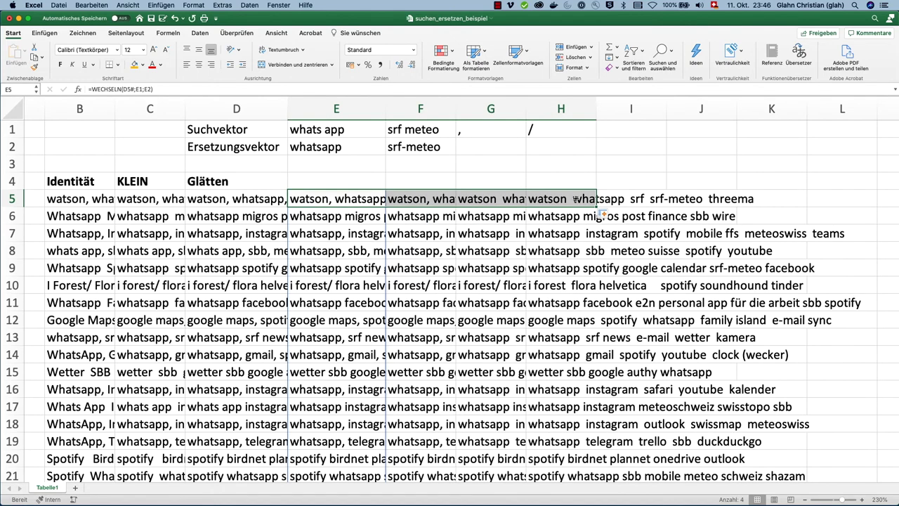
{"action": "left_click", "coordinate": [572, 116]}
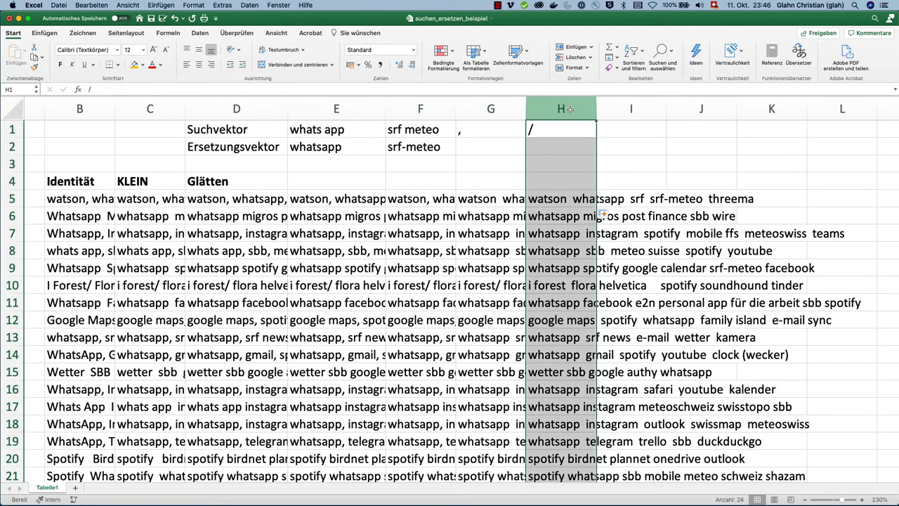
{"action": "scroll", "coordinate": [565, 259], "scroll_direction": "down", "scroll_amount": 2}
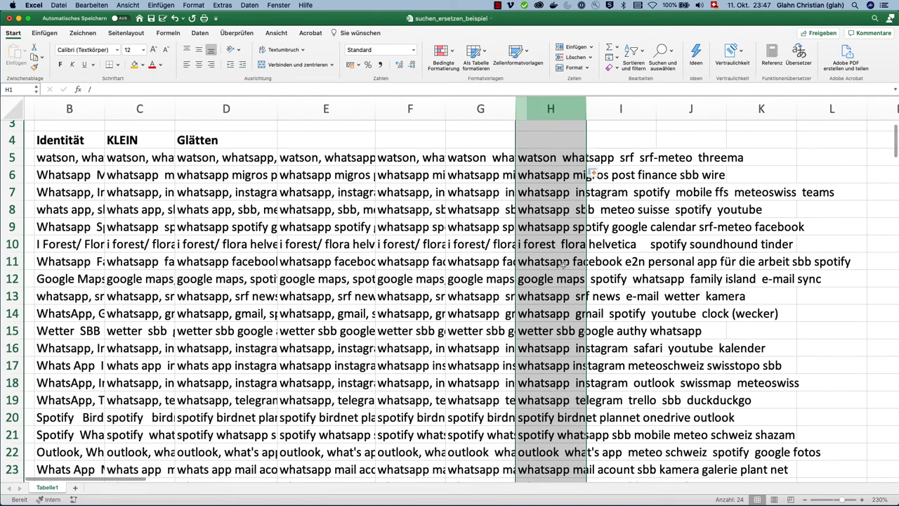
{"action": "left_click", "coordinate": [547, 247]}
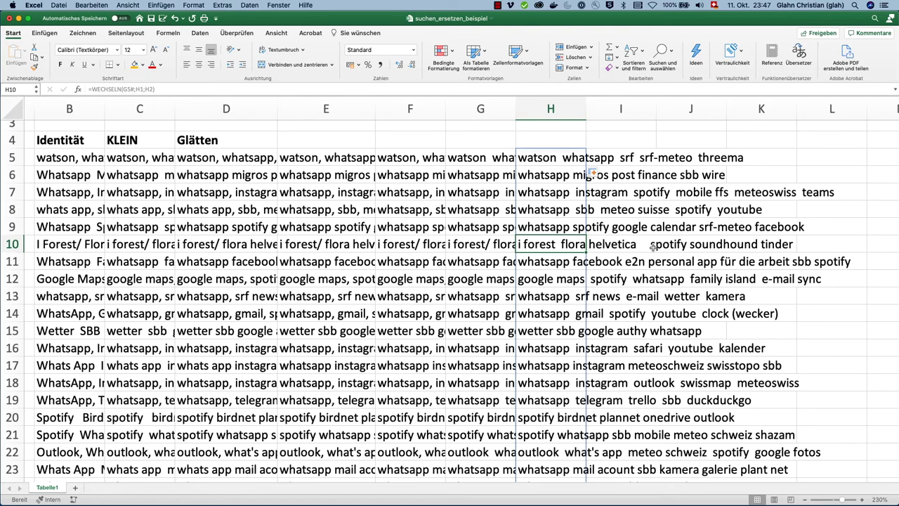
{"action": "scroll", "coordinate": [652, 246], "scroll_direction": "up", "scroll_amount": 3}
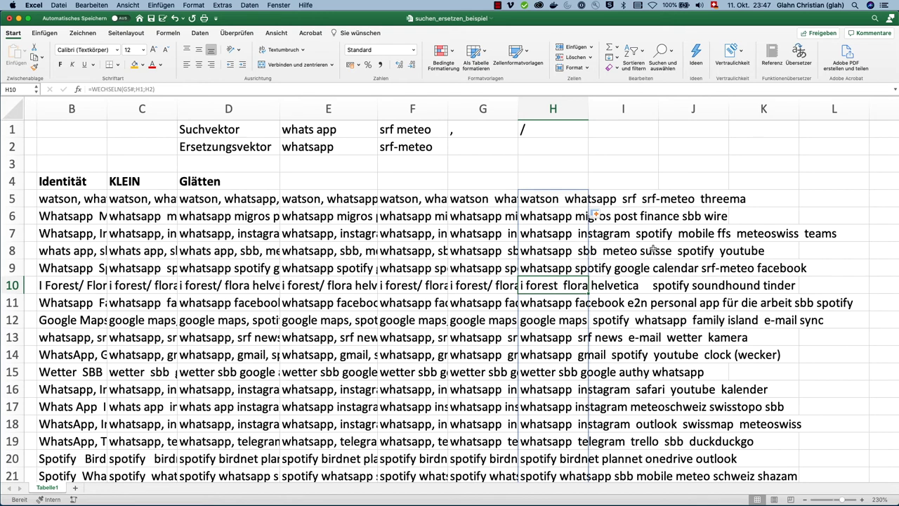
- Enter =GLÄTTEN(H5#) in I5 and check the single-spaced result in row 10
{"action": "left_click", "coordinate": [632, 199]}
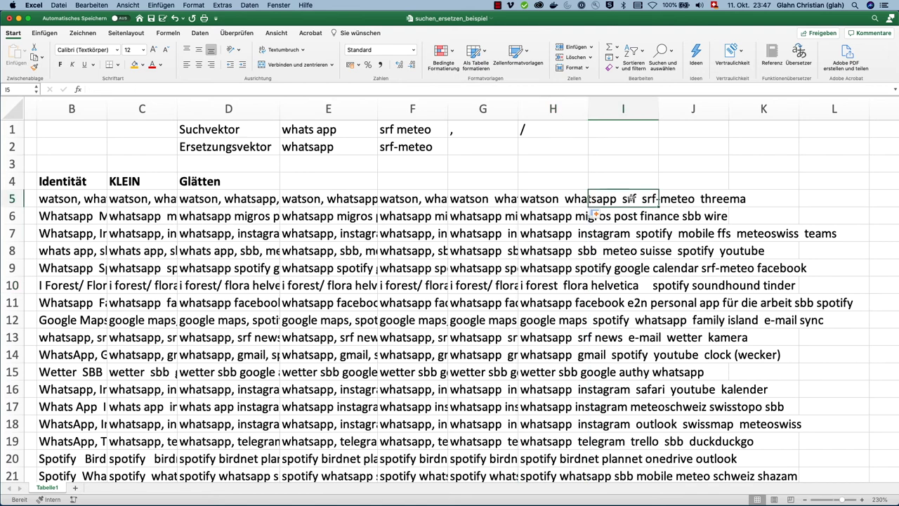
{"action": "type", "text": "=gl"}
{"action": "key", "text": "Tab"}
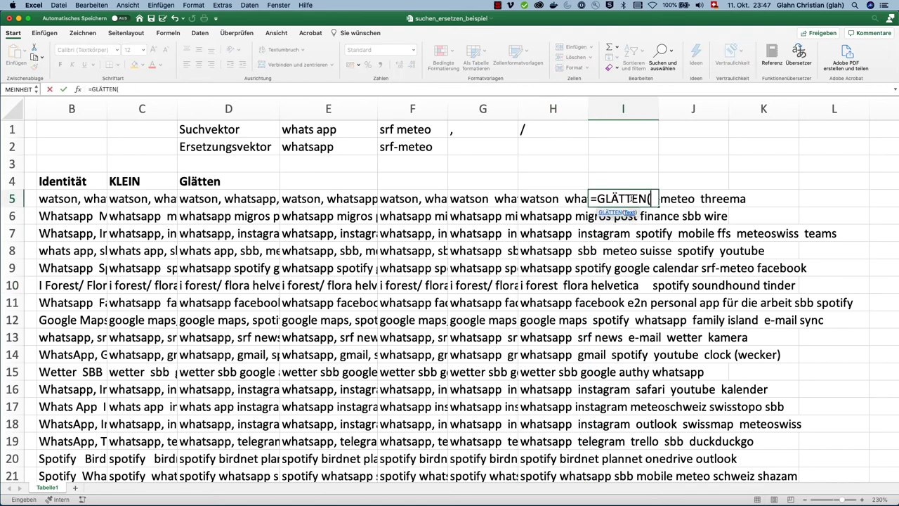
{"action": "key", "text": "Left"}
{"action": "type", "text": "#"}
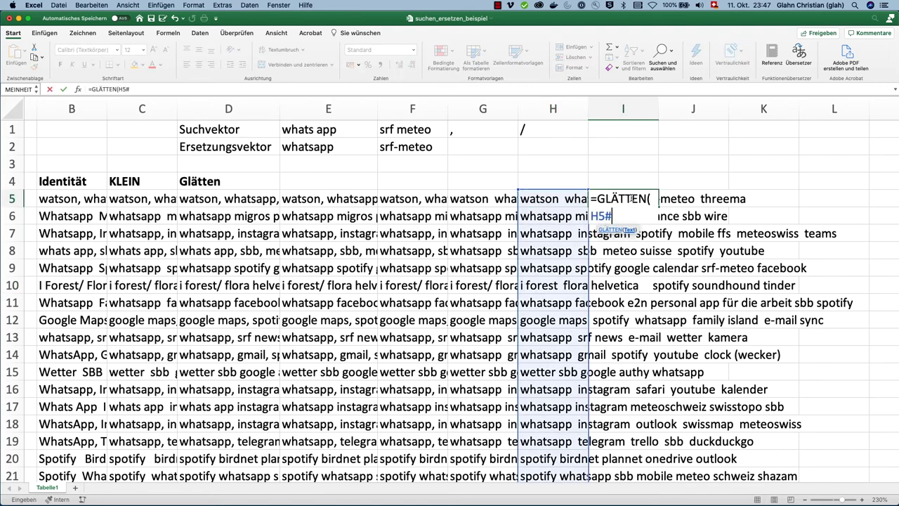
{"action": "key", "text": "Return"}
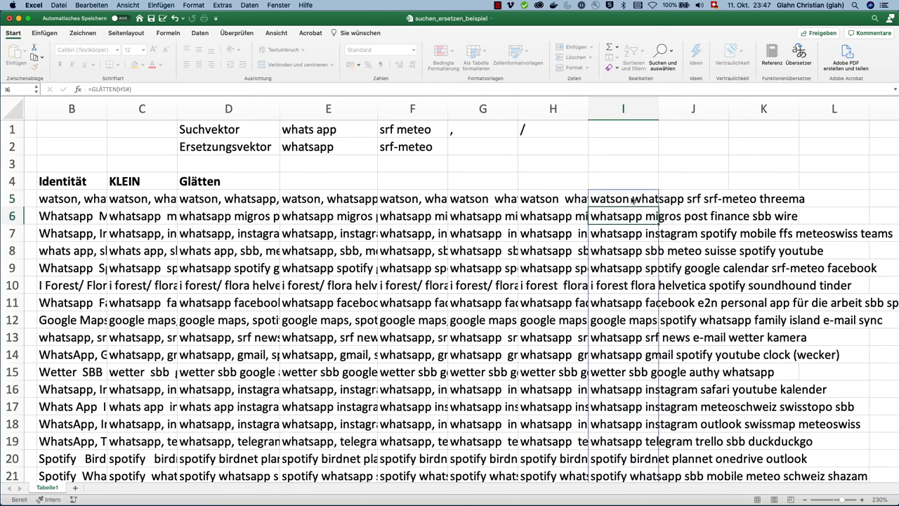
{"action": "key", "text": "Down"}
{"action": "key", "text": "Down"}
{"action": "key", "text": "Down"}
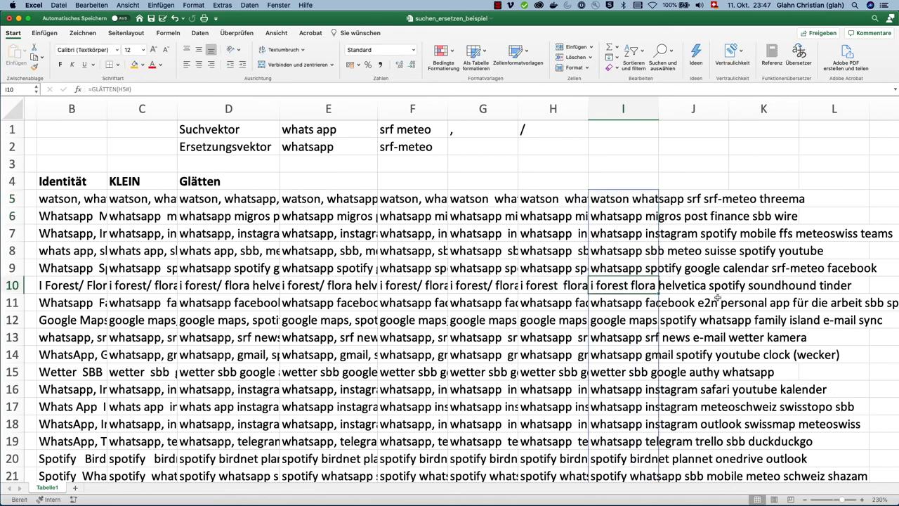